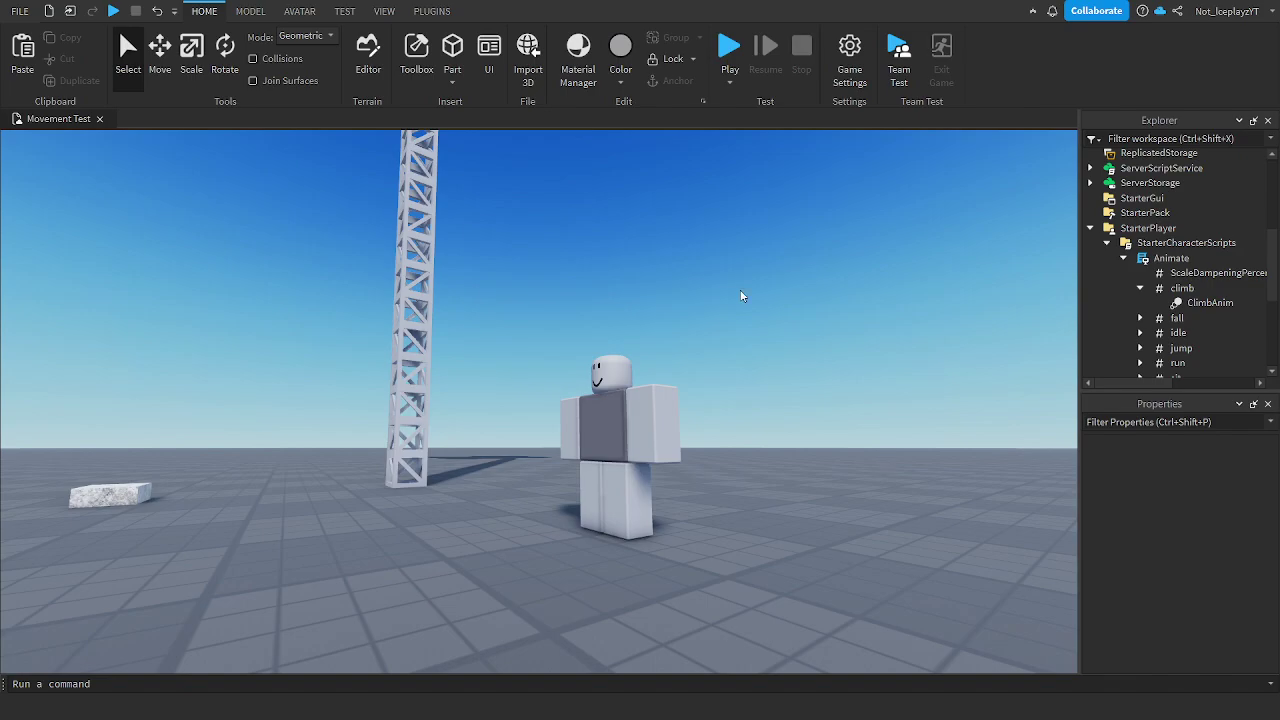
# - Start a play test and select the enabled Animate script inside the player's character model in Workspace
pyautogui.click(727, 50)
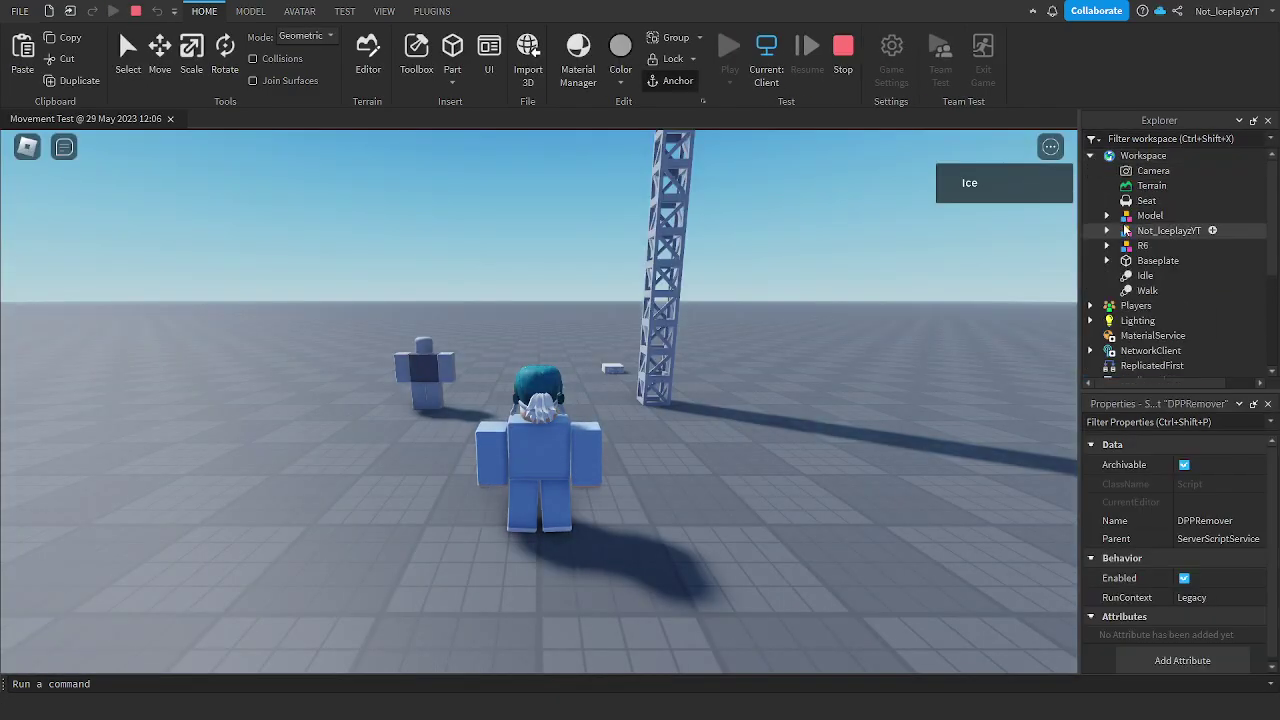
pyautogui.click(1160, 231)
pyautogui.click(1108, 232)
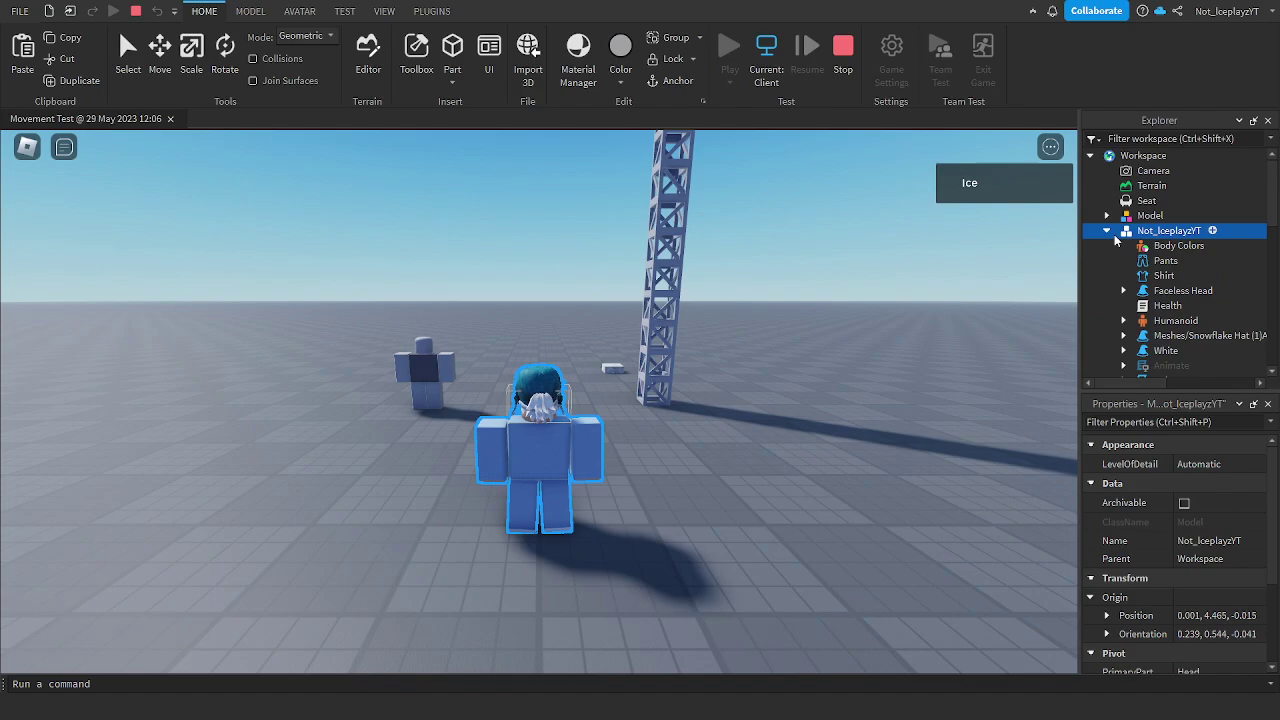
pyautogui.scroll(-2, 1120, 258)
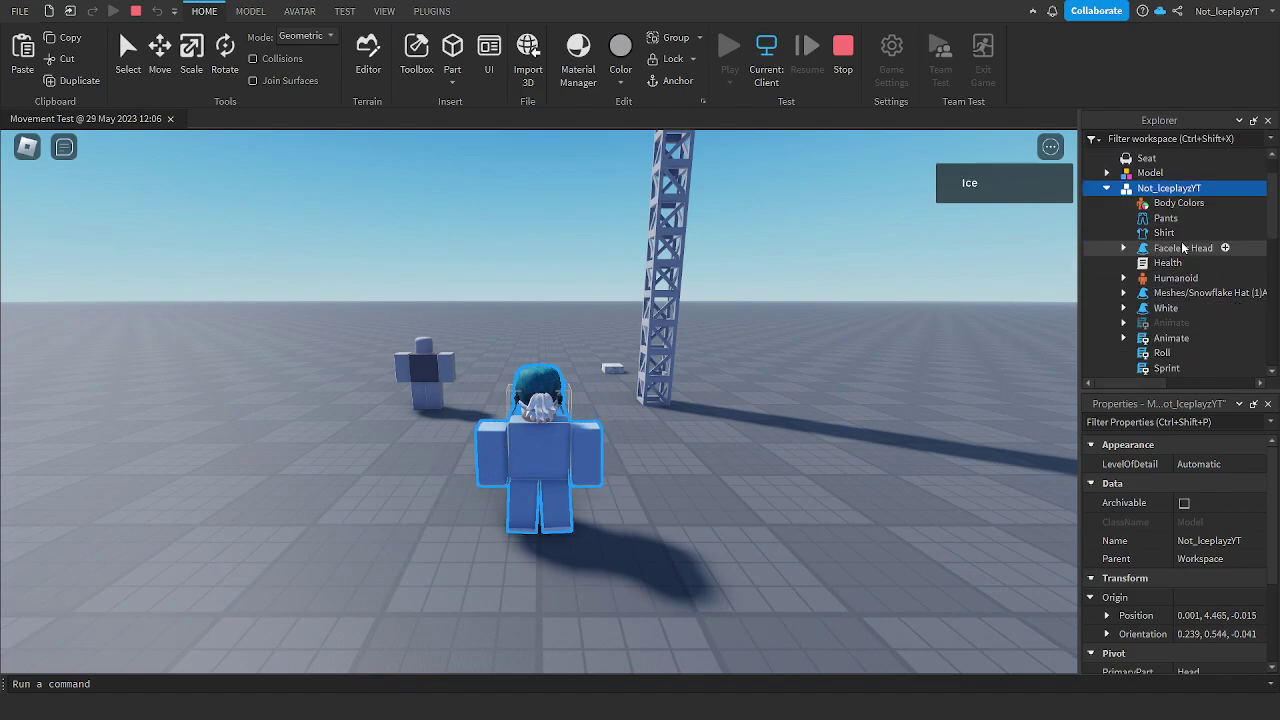
pyautogui.click(1170, 338)
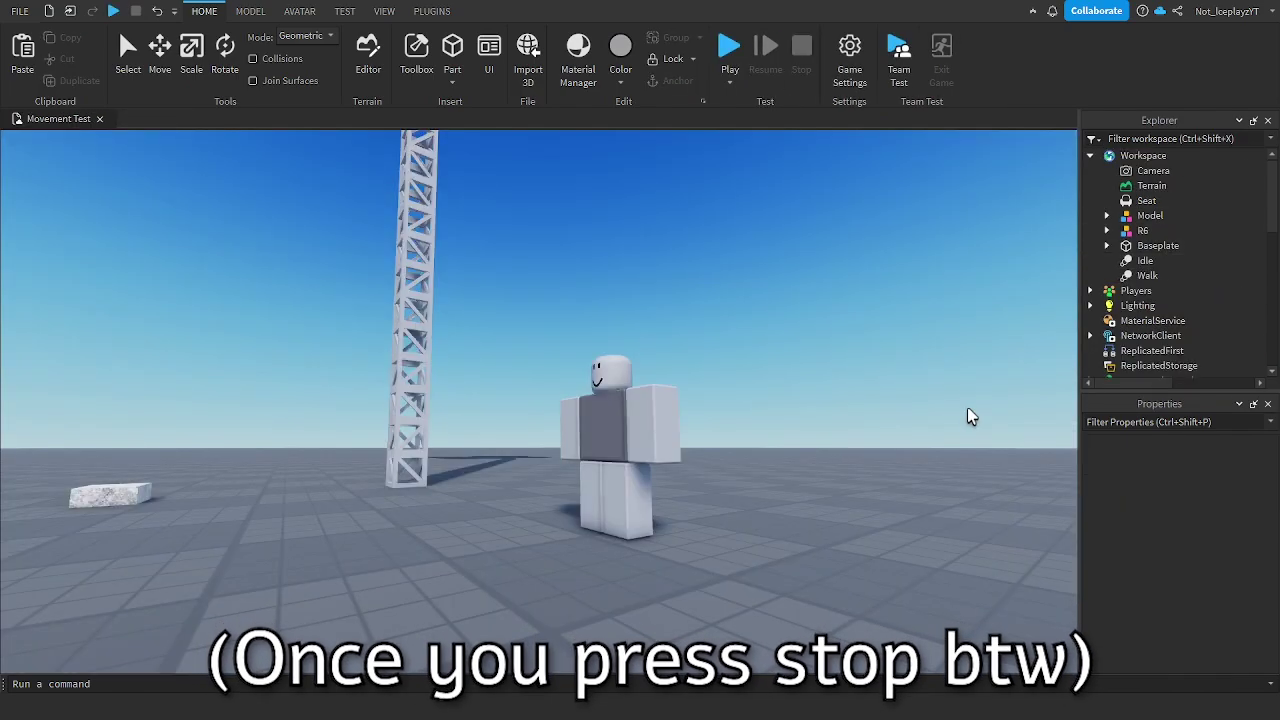
# - Paste the copied script into Workspace and delete it again
pyautogui.hotkey('ctrl', 'v')
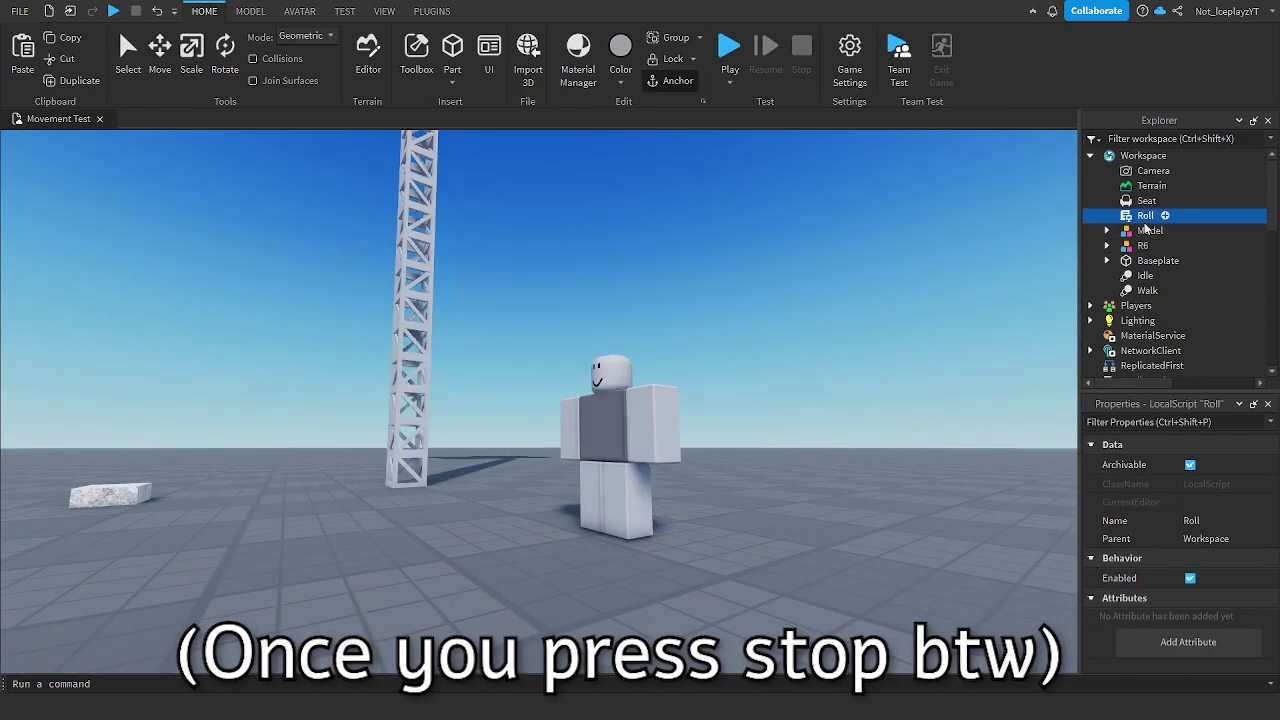
pyautogui.press('Delete')
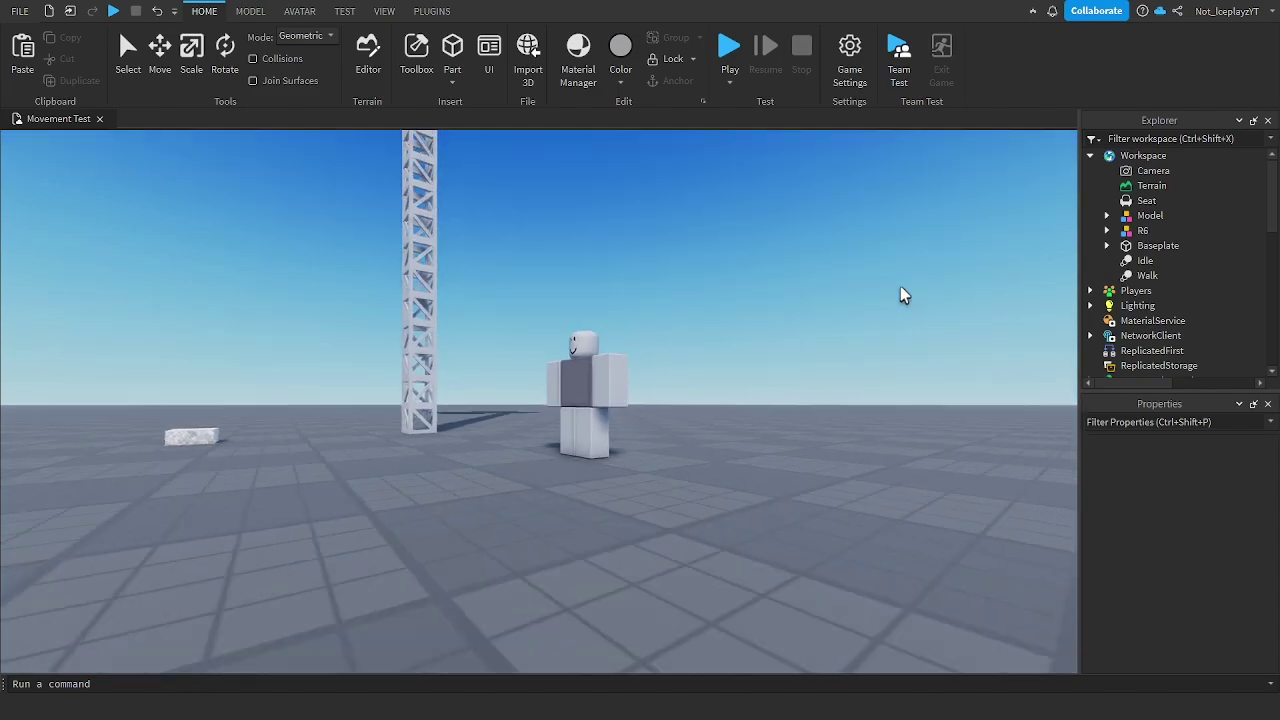
pyautogui.moveTo(900, 287); pyautogui.dragTo(900, 287, button='right')
pyautogui.press('w')
pyautogui.press('e')
pyautogui.press('q')
pyautogui.rightClick(900, 287)
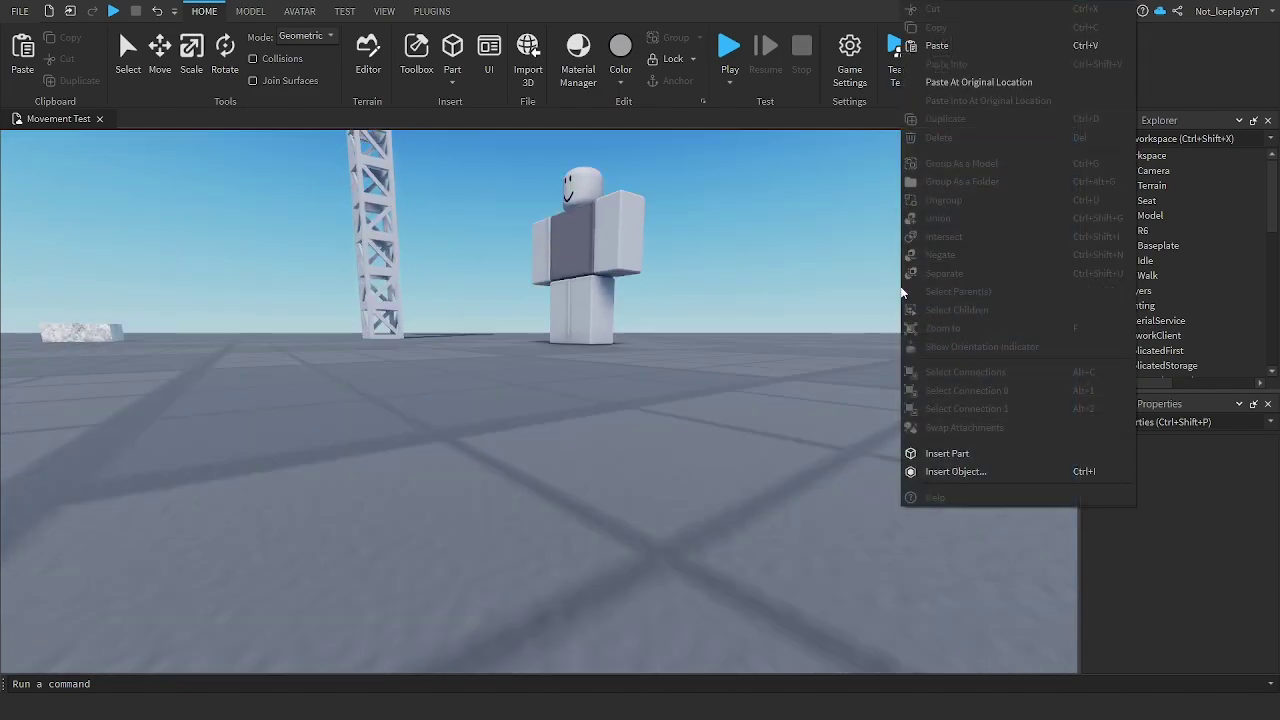
pyautogui.click(885, 291)
pyautogui.moveTo(930, 342); pyautogui.dragTo(930, 342, button='right')
pyautogui.press('e')
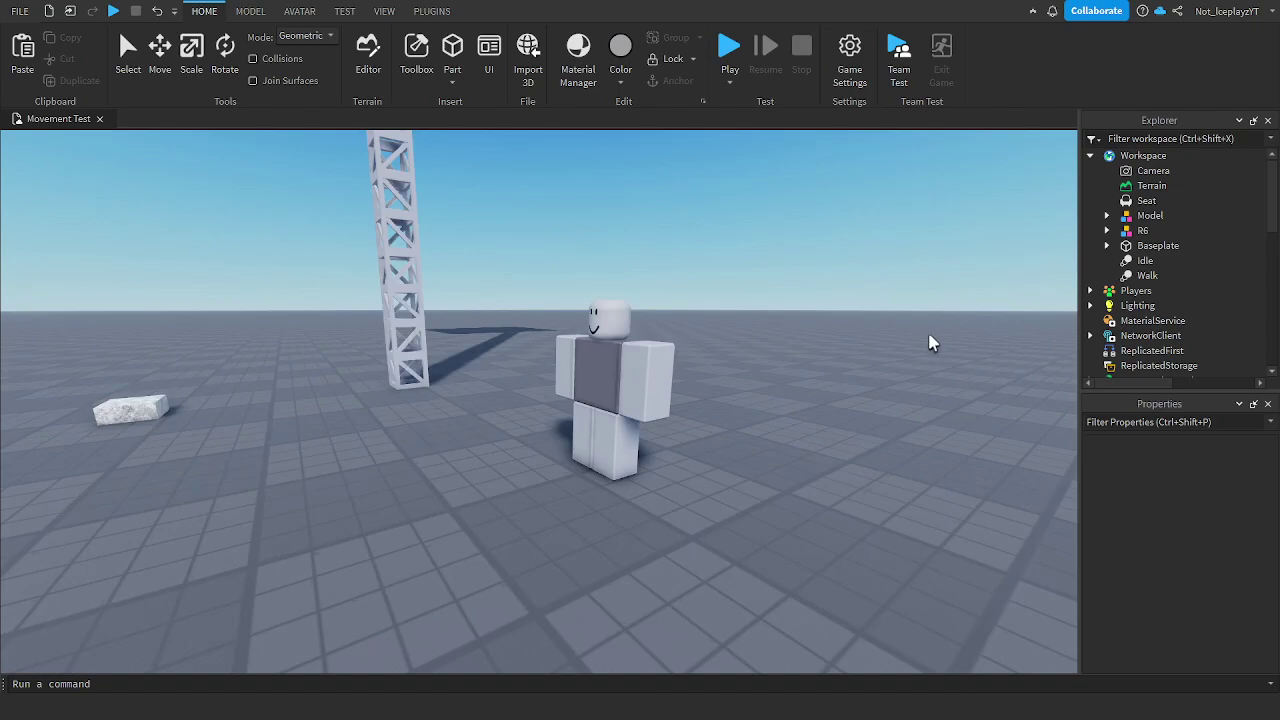
# - Delete the enabled Animate script from StarterCharacterScripts, leaving the disabled copy in place
pyautogui.scroll(-8, 1118, 222)
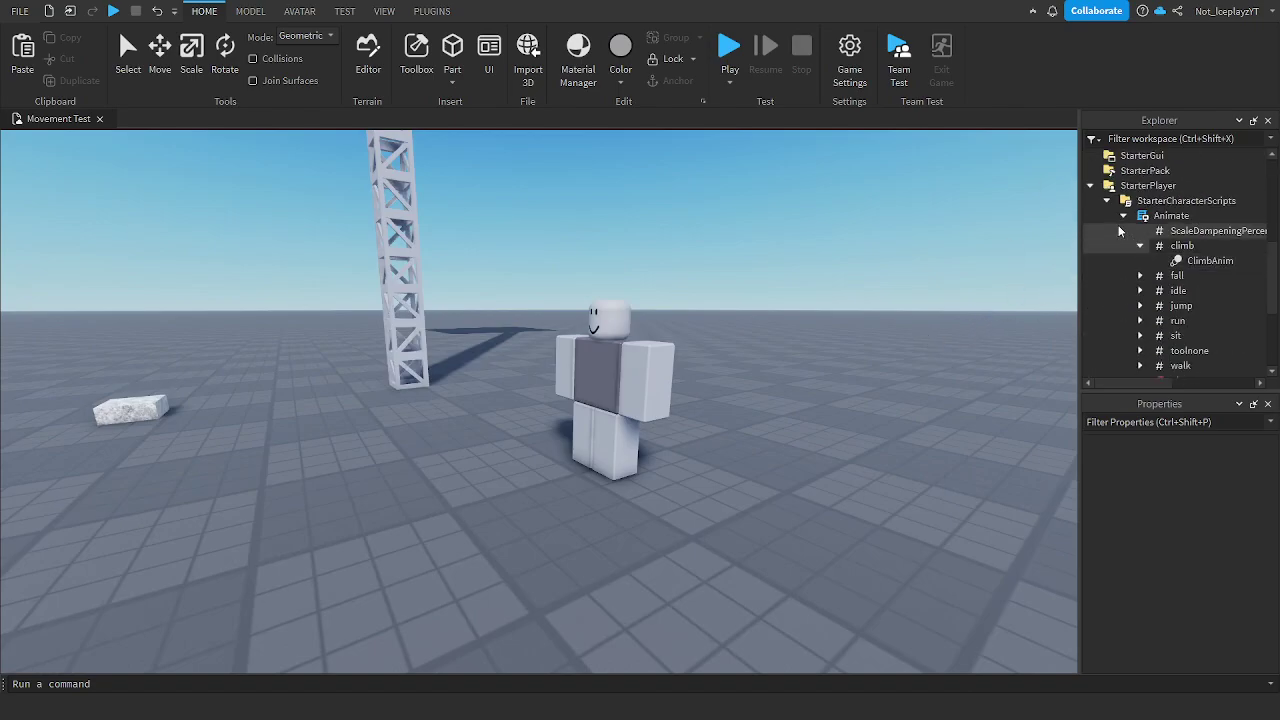
pyautogui.click(1122, 216)
pyautogui.click(1165, 219)
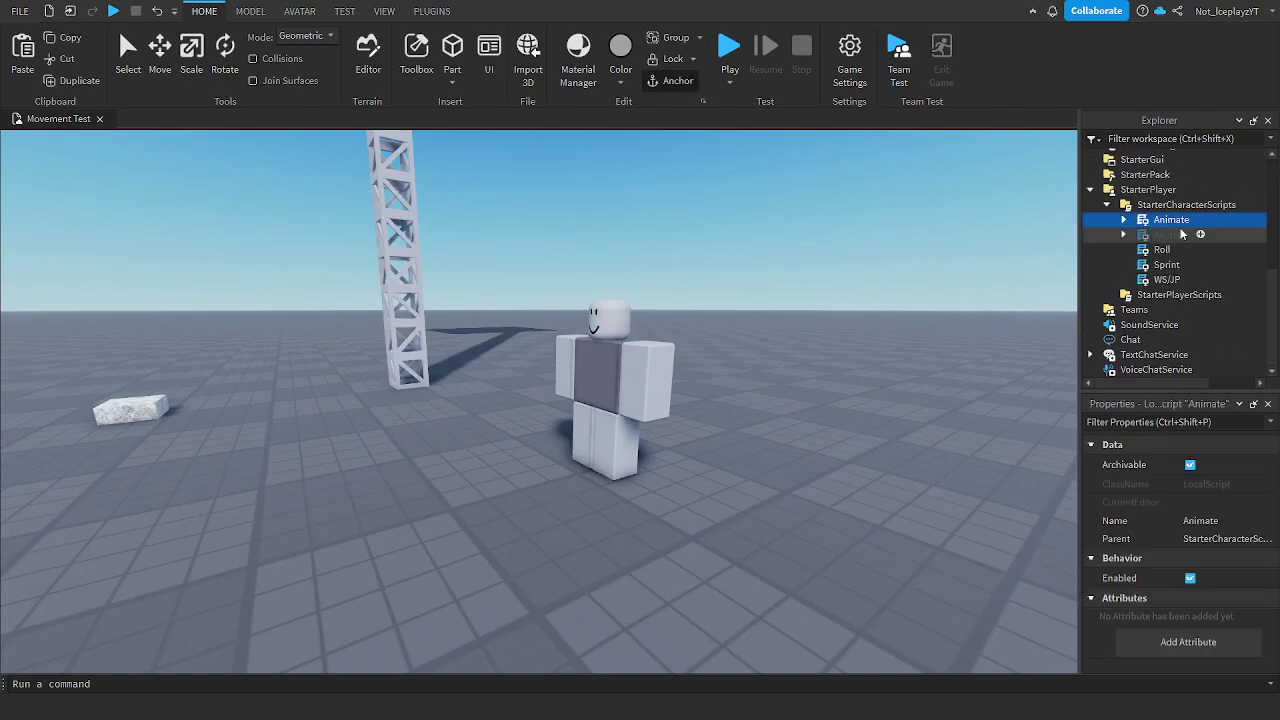
pyautogui.scroll(6, 1176, 204)
pyautogui.moveTo(1167, 222); pyautogui.dragTo(1129, 158)
pyautogui.moveTo(1152, 218)
pyautogui.mouseDown()
pyautogui.moveTo(1125, 256)
pyautogui.moveTo(1162, 287)
pyautogui.moveTo(1145, 223)
pyautogui.moveTo(1156, 220)
pyautogui.mouseUp()
pyautogui.scroll(-6, 1160, 286)
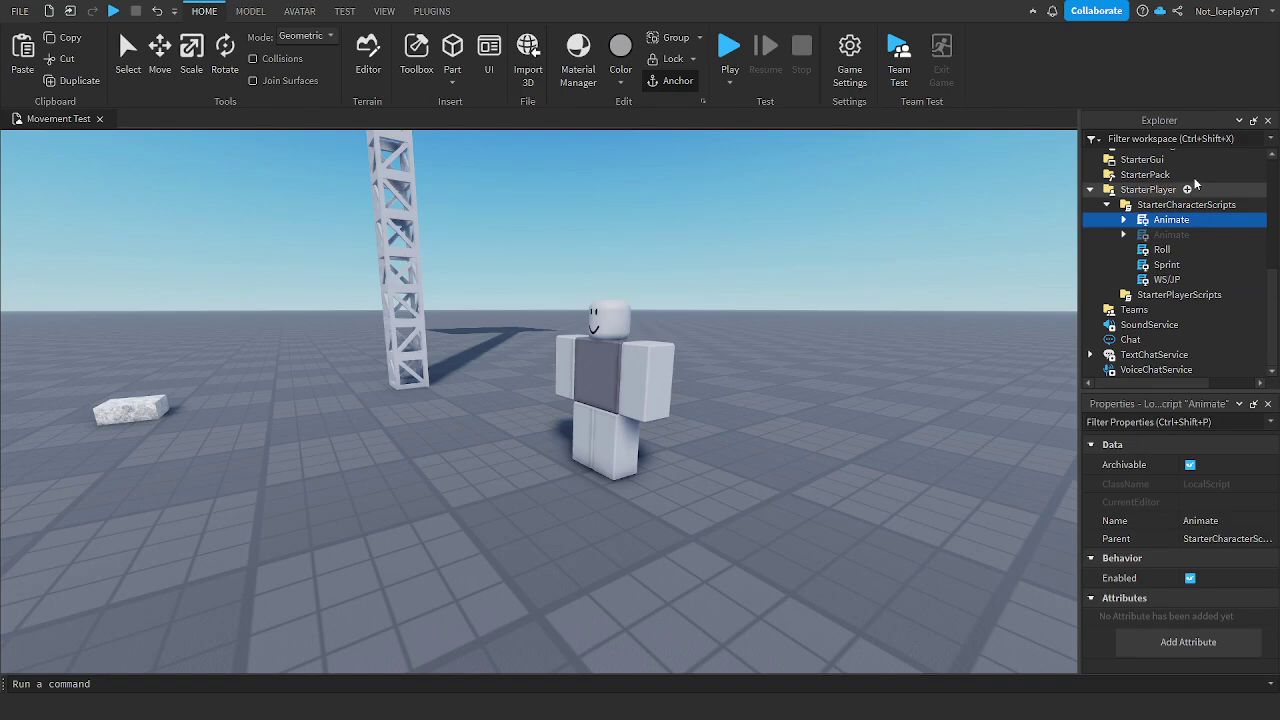
pyautogui.press('Delete')
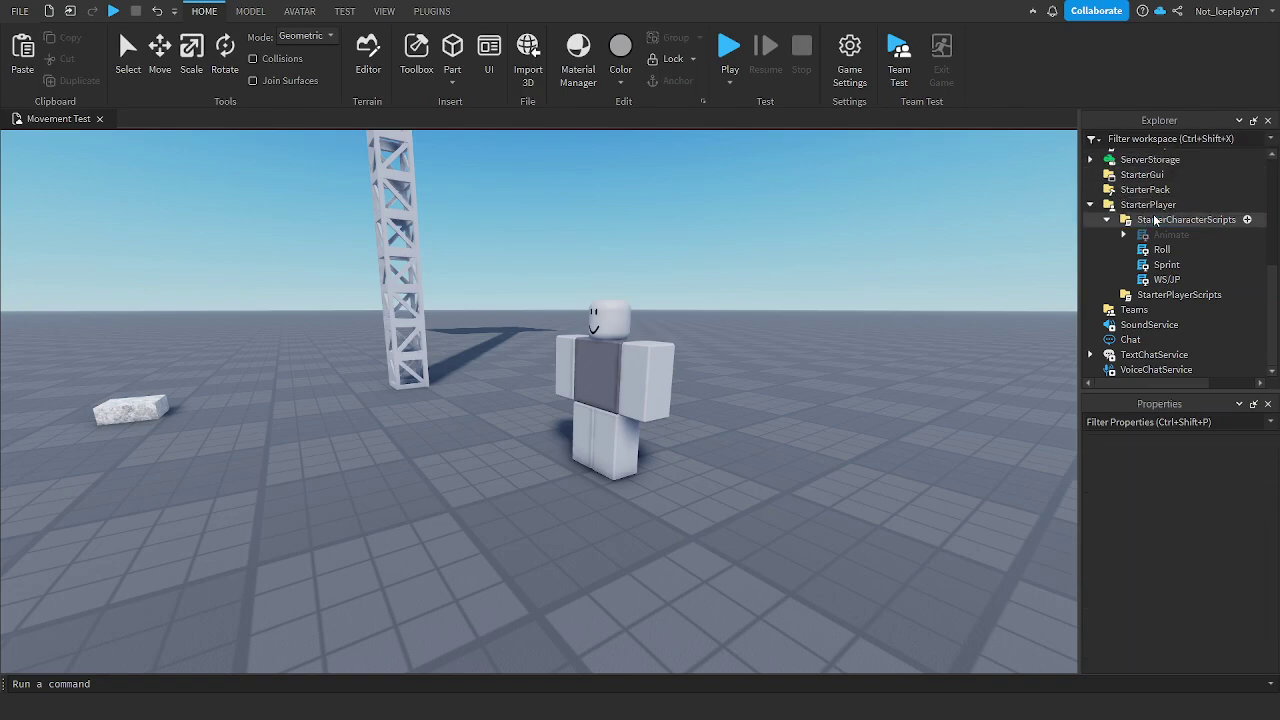
# - Enable the remaining Animate script in StarterCharacterScripts and view the ClimbAnim animation inside its climb value
pyautogui.click(1154, 236)
pyautogui.click(1190, 578)
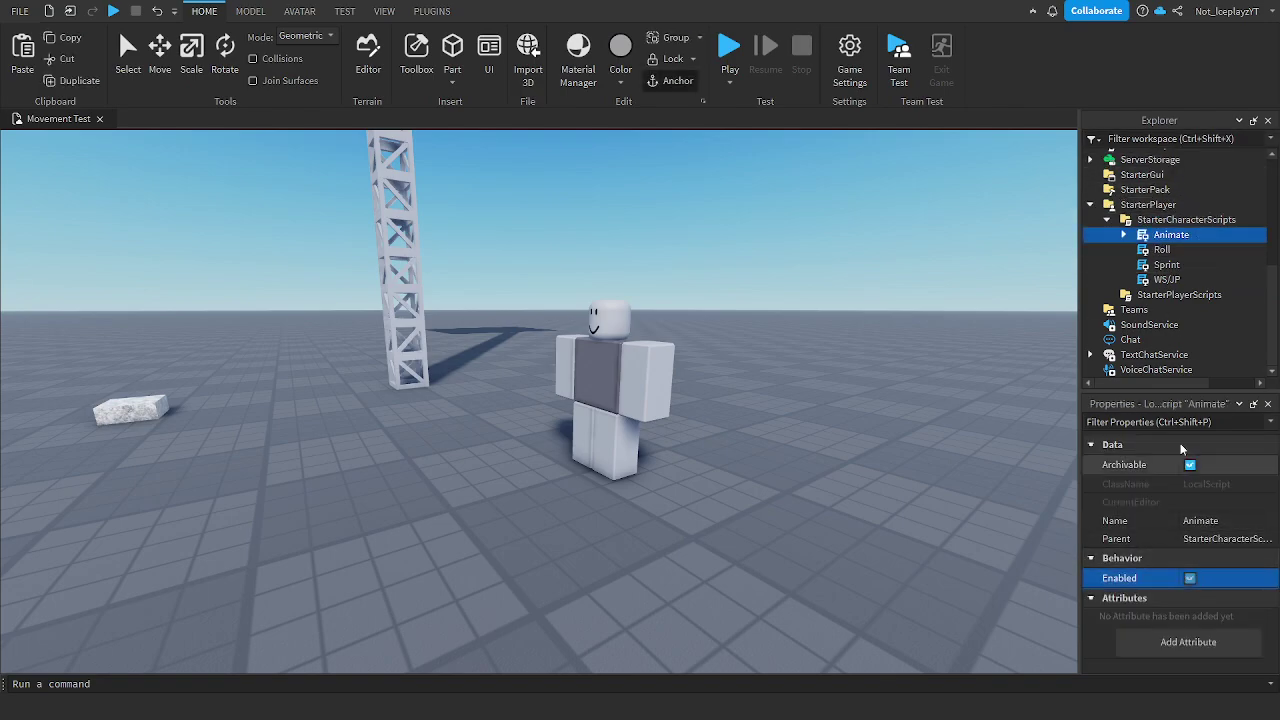
pyautogui.click(1123, 234)
pyautogui.click(1140, 265)
pyautogui.click(1205, 279)
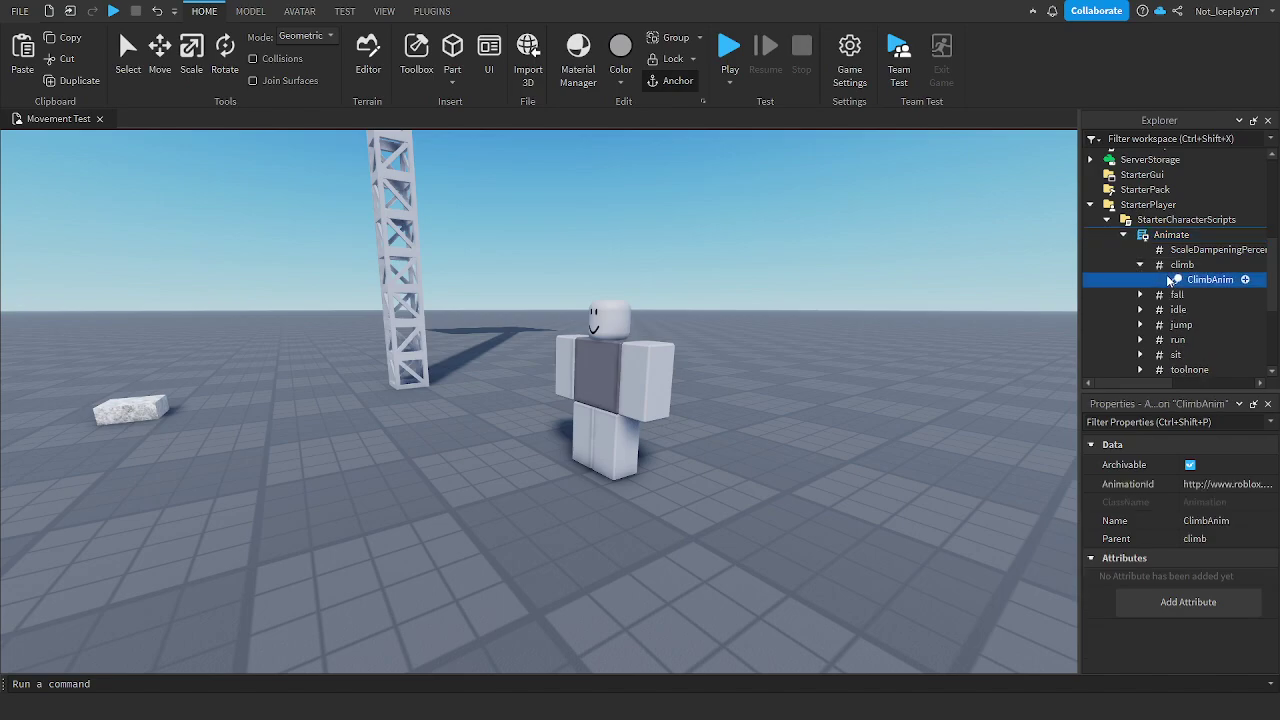
pyautogui.click(1123, 234)
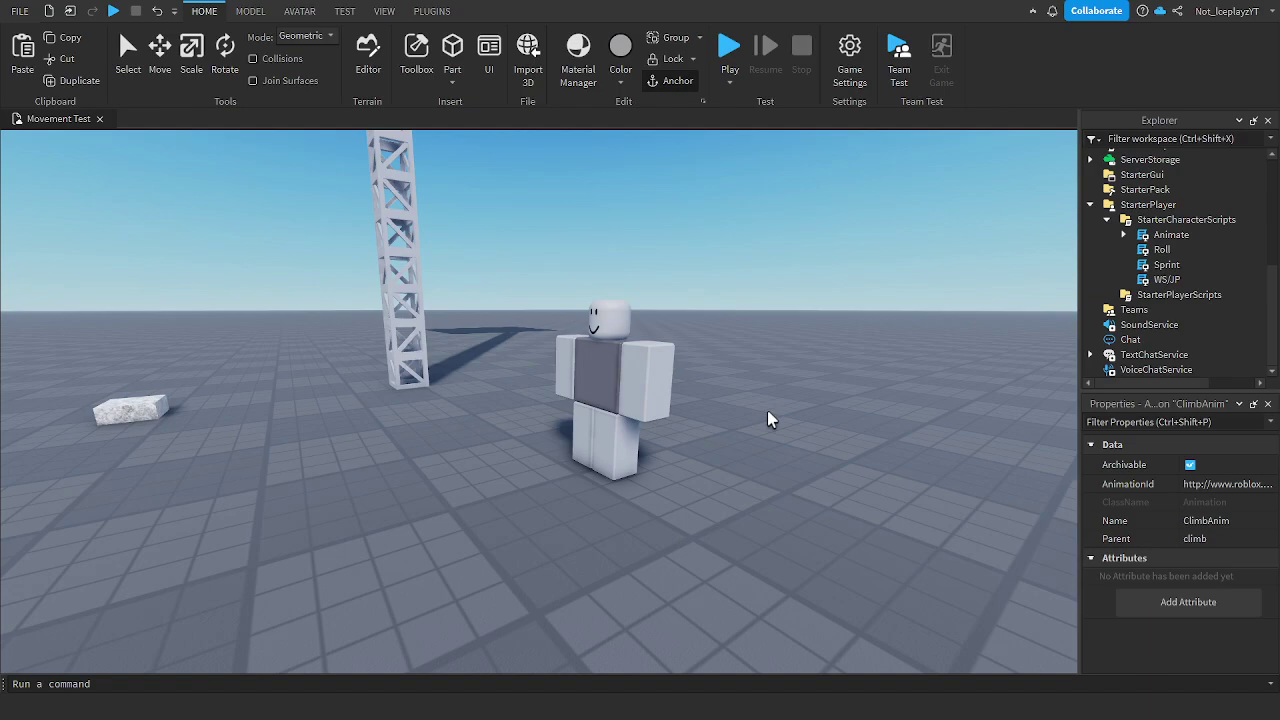
# - Open the Moon Animator 2 plugin and move its window clear of the rig
pyautogui.click(432, 12)
pyautogui.click(477, 55)
pyautogui.click(468, 148)
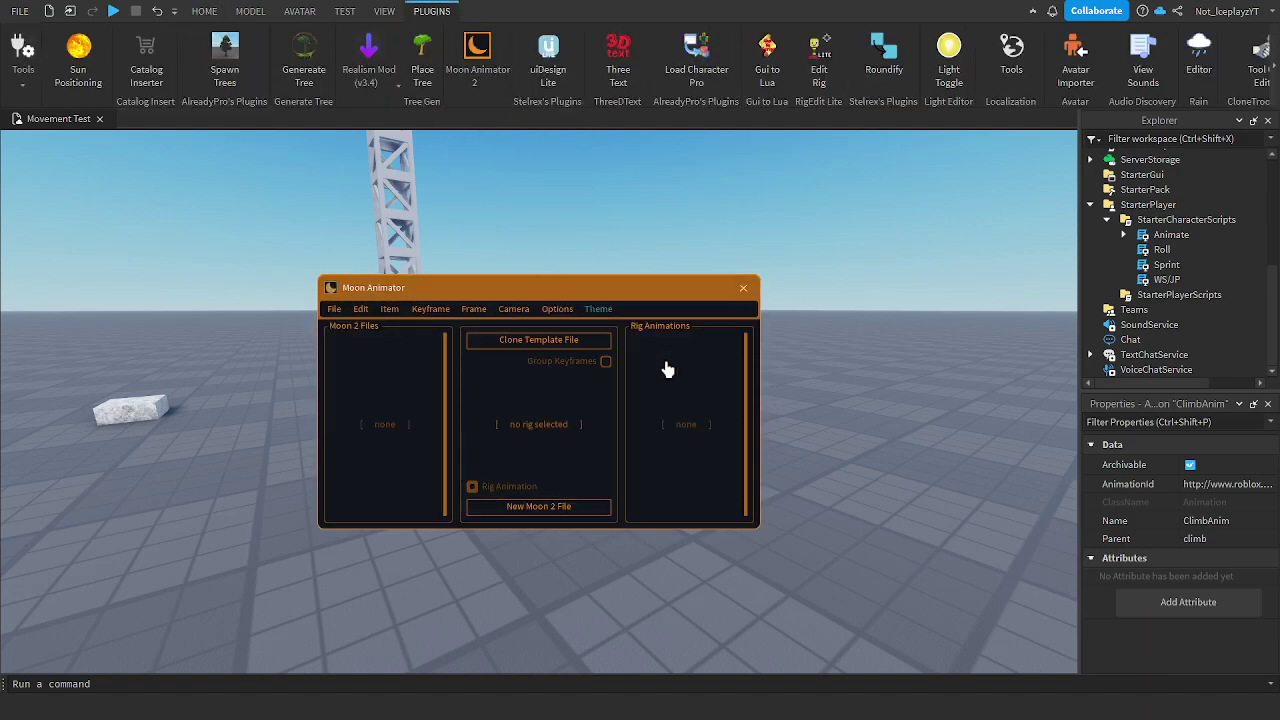
pyautogui.moveTo(640, 287); pyautogui.dragTo(327, 268)
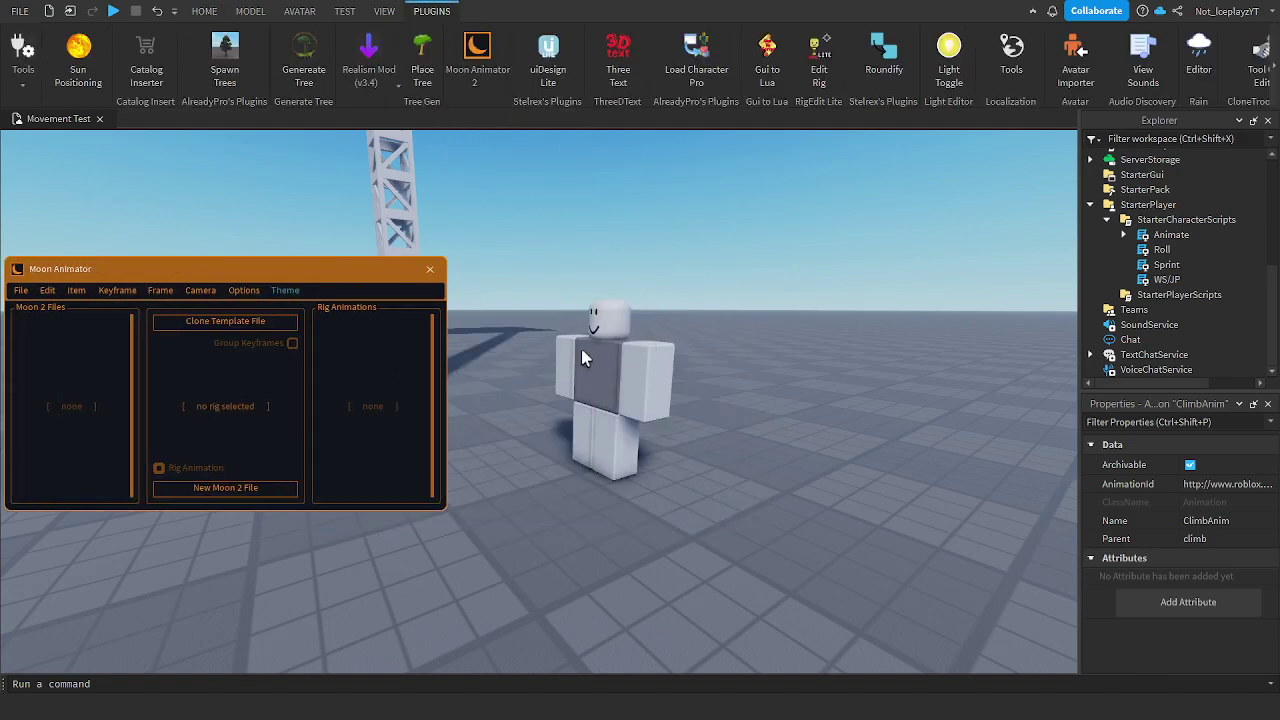
# - Select the R6 rig in Workspace and create a new Moon 2 file for it
pyautogui.scroll(2, 590, 270)
pyautogui.scroll(-1, 770, 318)
pyautogui.click(1140, 263)
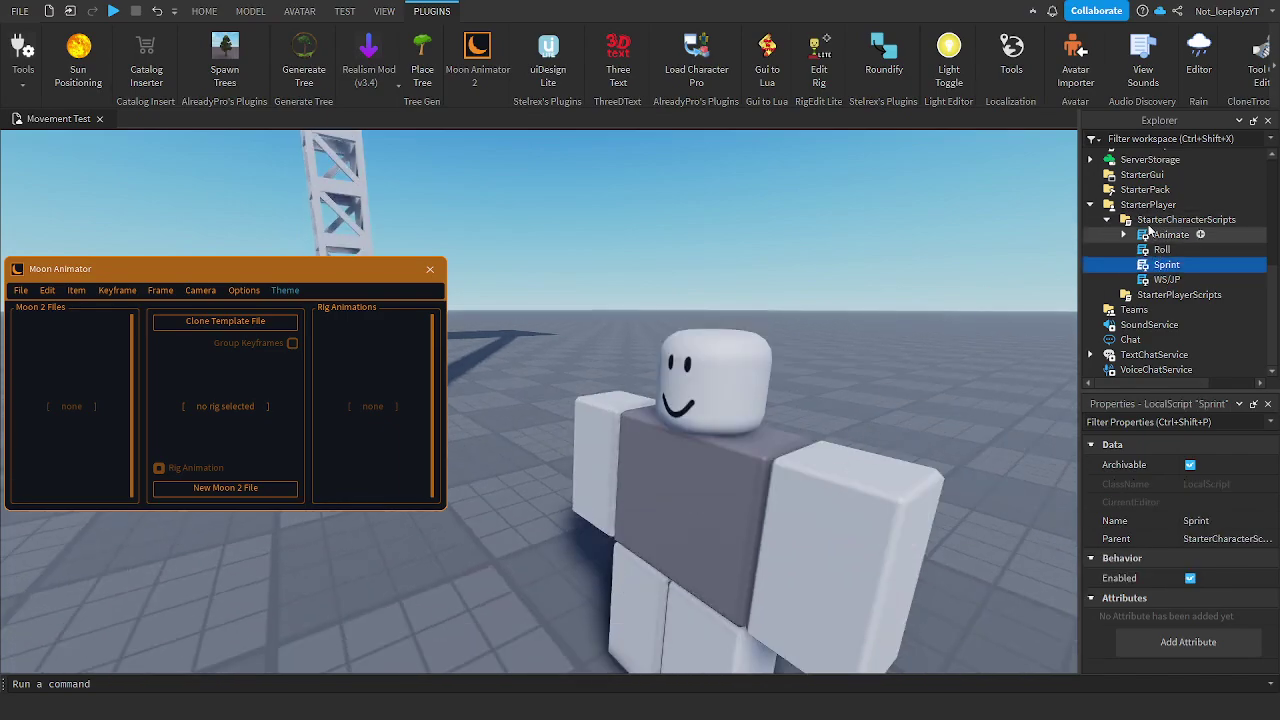
pyautogui.click(1150, 221)
pyautogui.scroll(5, 1190, 270)
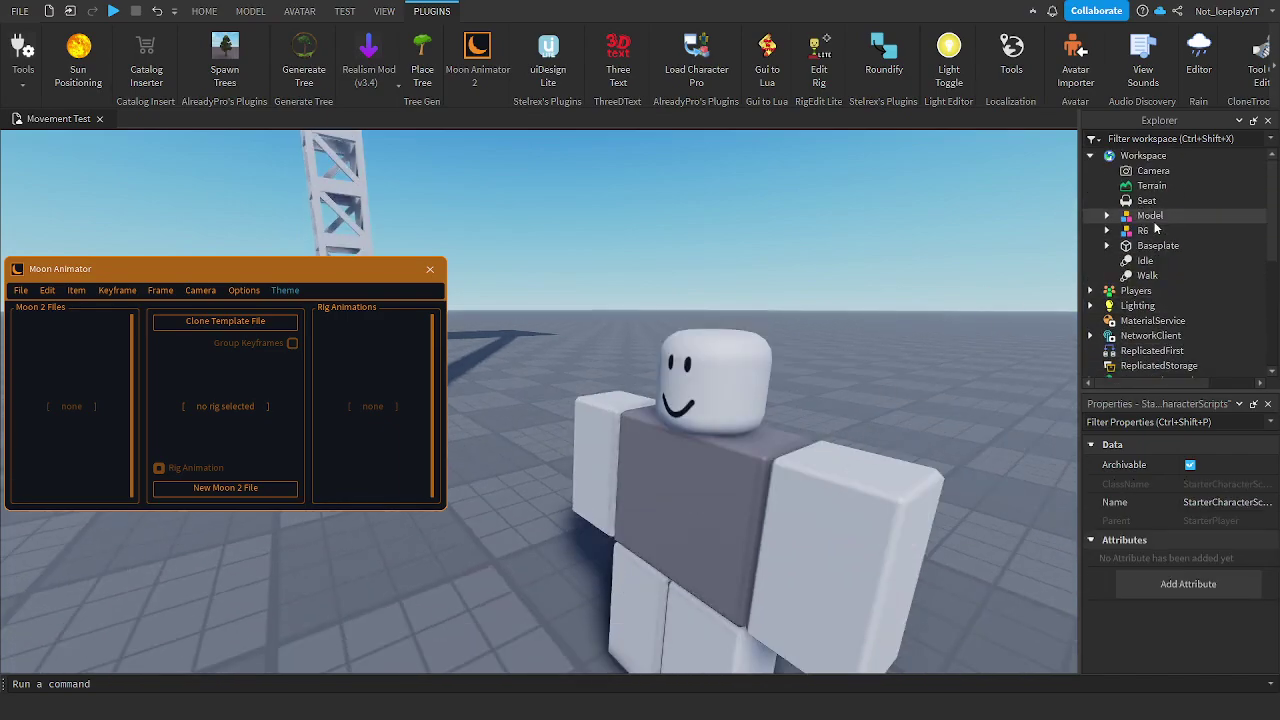
pyautogui.click(1143, 231)
pyautogui.click(225, 488)
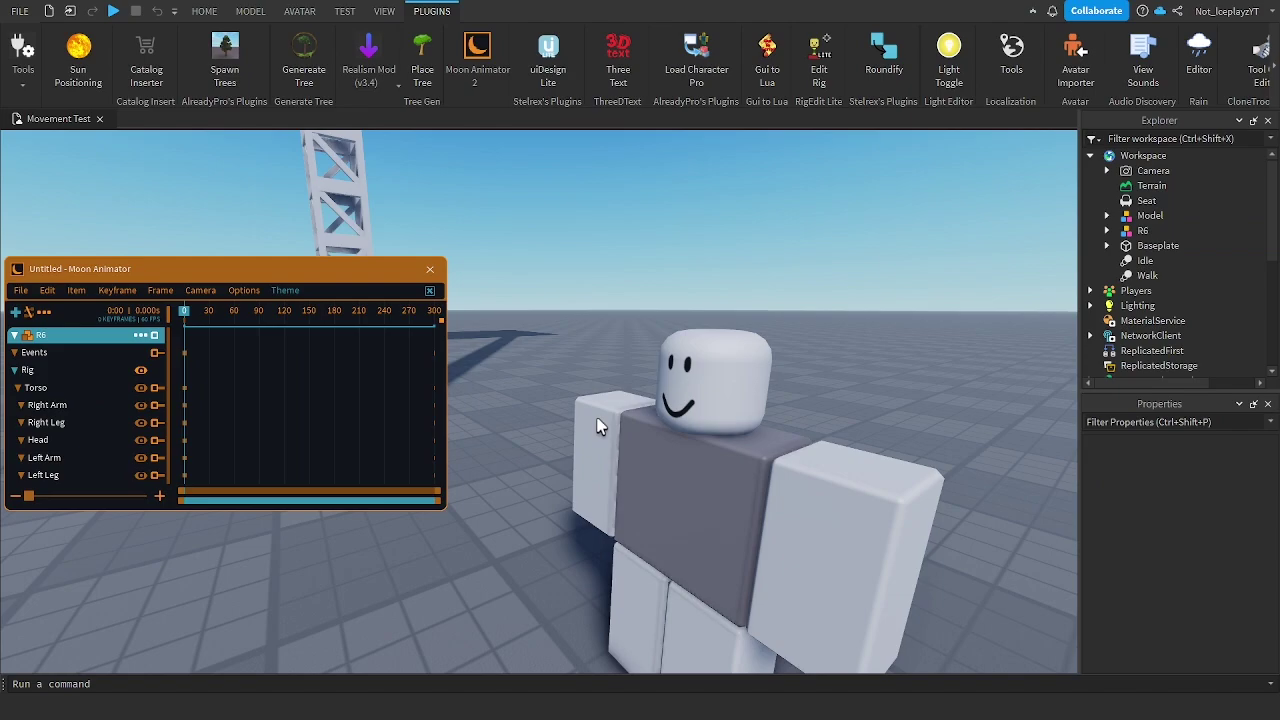
# - Rotate the R6 rig's torso at frame 0 to tip the body upside down
pyautogui.moveTo(136, 270); pyautogui.dragTo(153, 242)
pyautogui.click(700, 486)
pyautogui.moveTo(586, 537); pyautogui.dragTo(815, 473)
pyautogui.moveTo(866, 580); pyautogui.dragTo(636, 440)
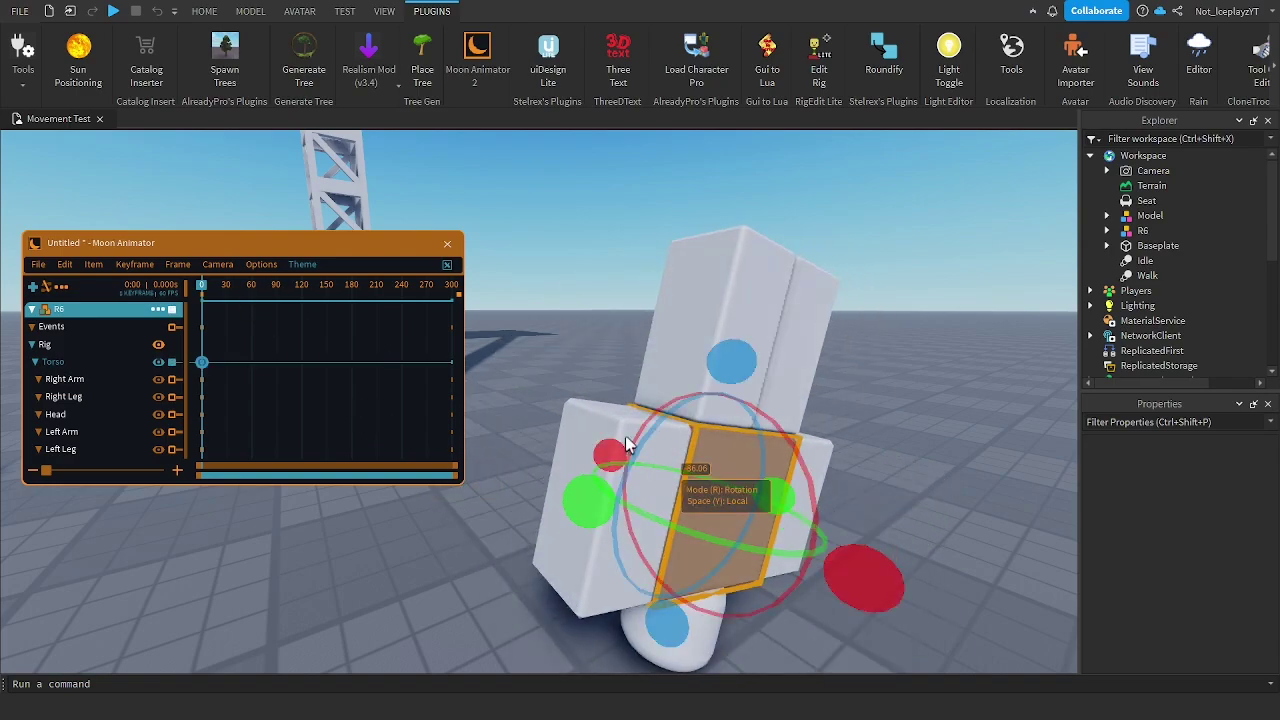
# - Rotate the right arm and torso to new poses at frame 61 and play the animation
pyautogui.click(252, 290)
pyautogui.click(621, 527)
pyautogui.moveTo(726, 580); pyautogui.dragTo(712, 492)
pyautogui.click(742, 520)
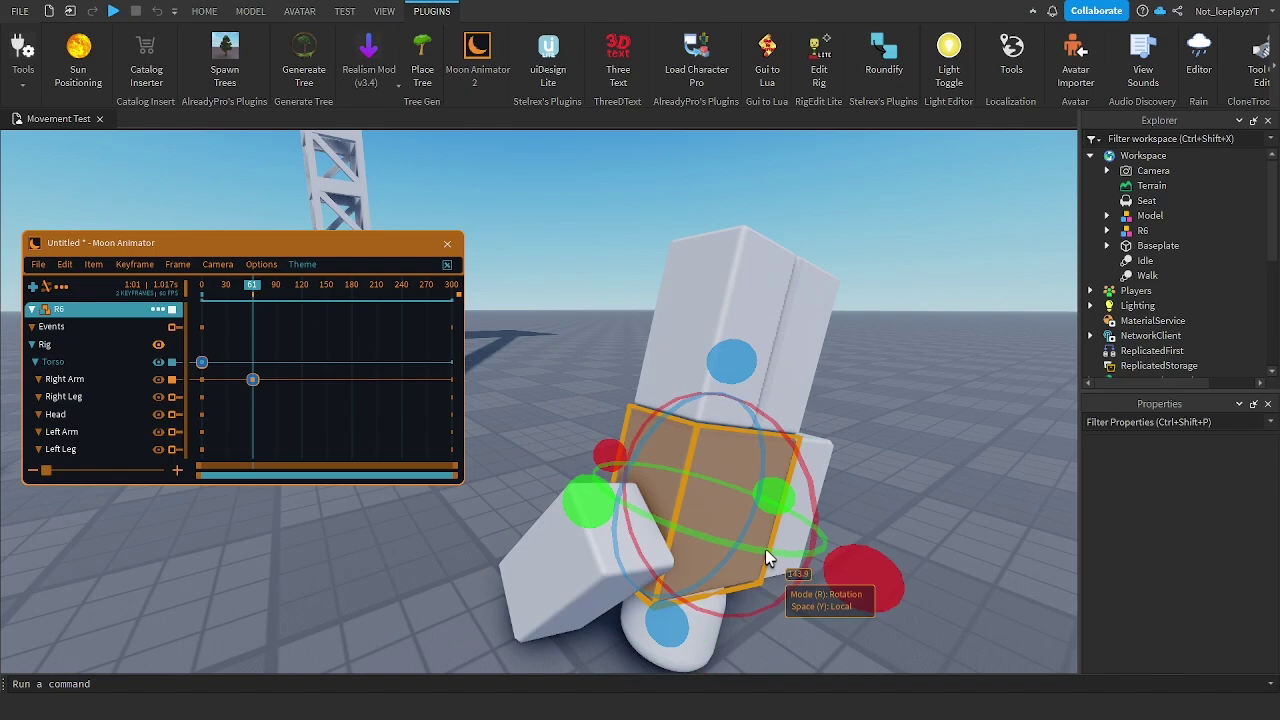
pyautogui.moveTo(812, 550); pyautogui.dragTo(849, 545)
pyautogui.press('space')
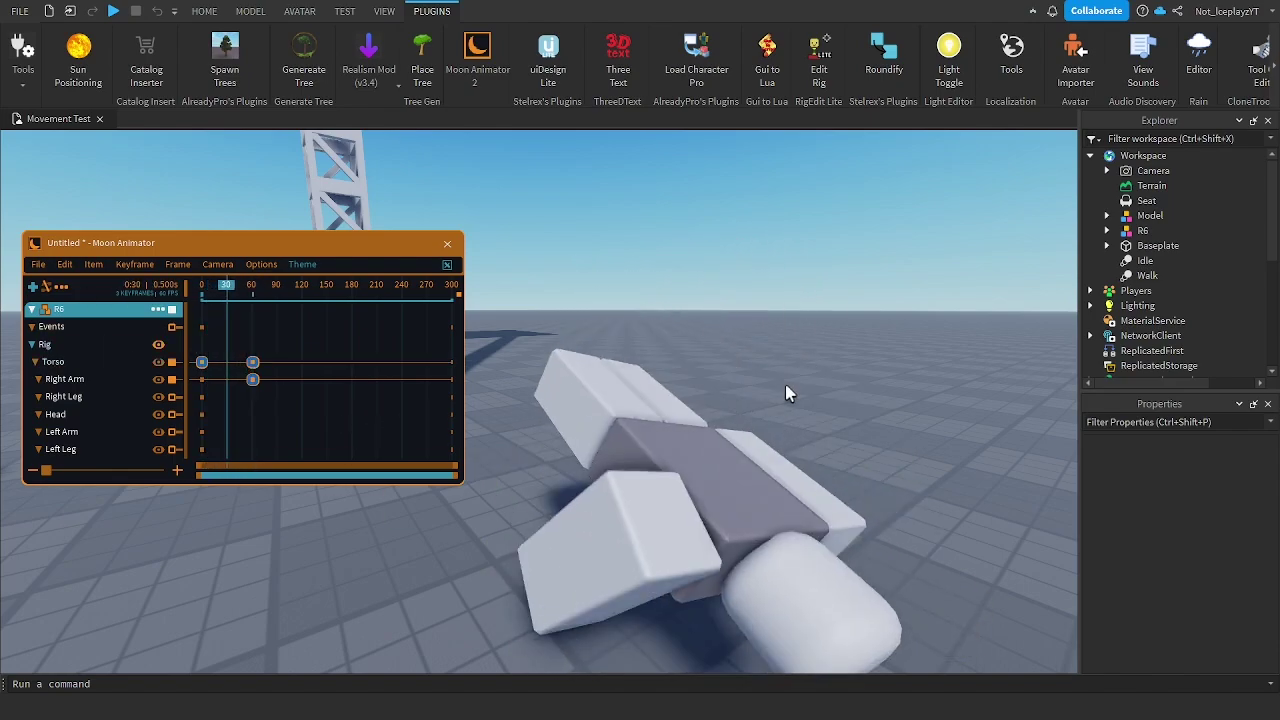
pyautogui.moveTo(786, 385); pyautogui.dragTo(786, 385, button='right')
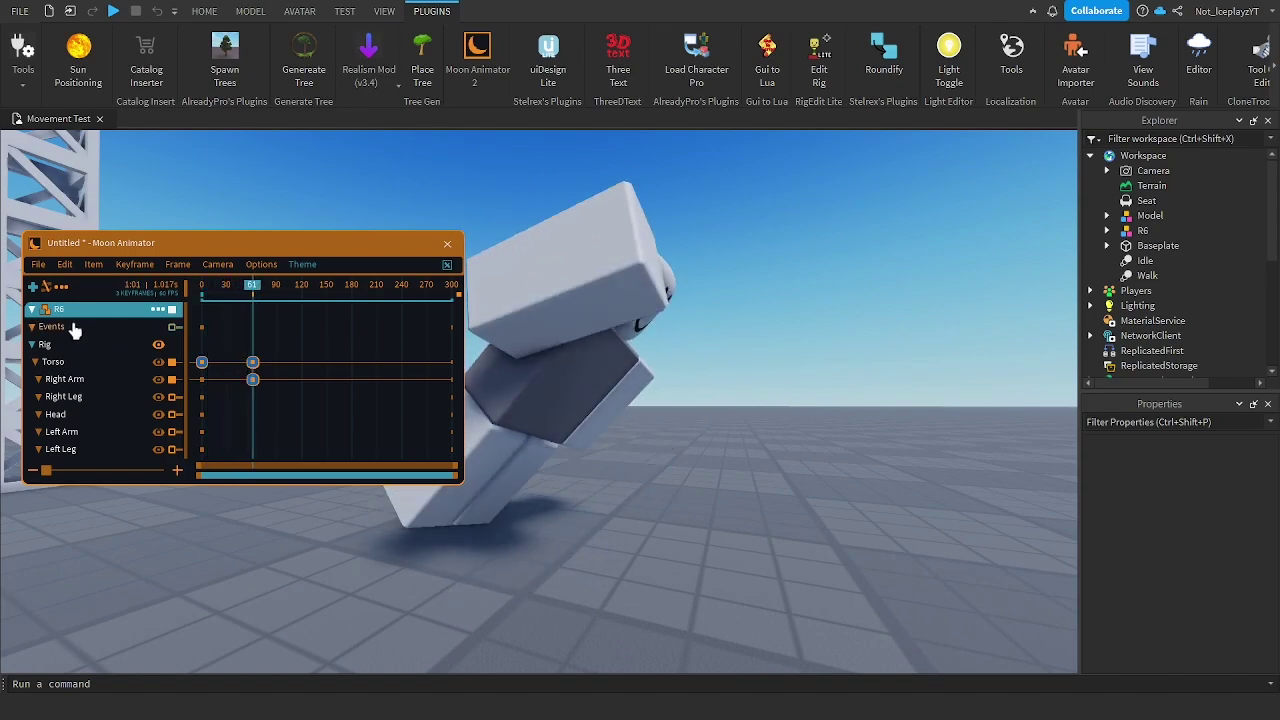
# - Save the animation as xdad and close Moon Animator
pyautogui.click(38, 265)
pyautogui.click(52, 308)
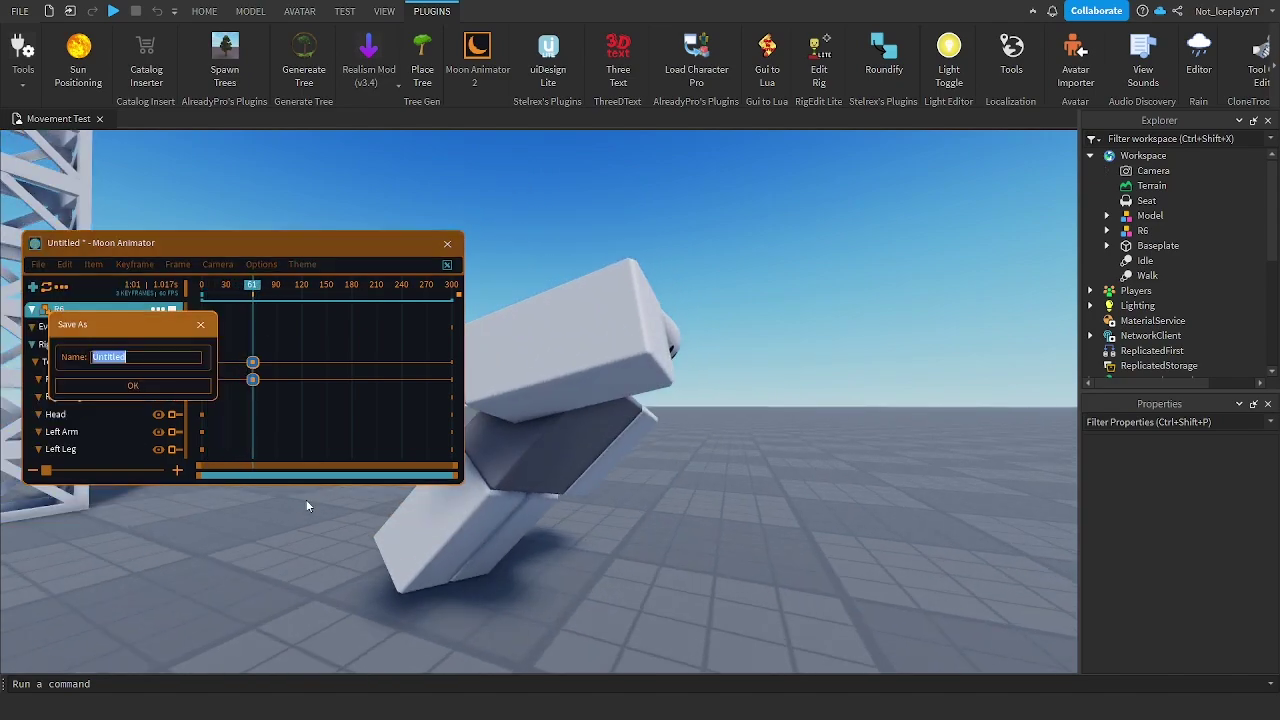
pyautogui.write('xdad')
pyautogui.click(133, 386)
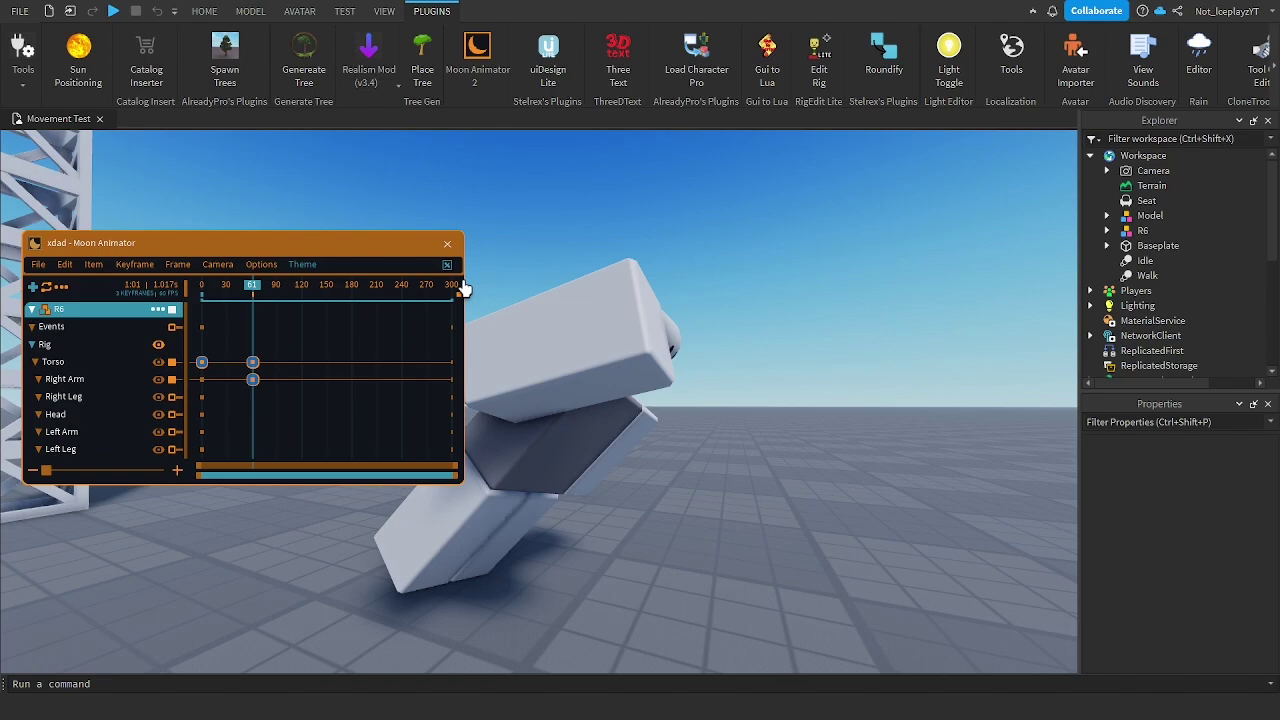
pyautogui.click(446, 245)
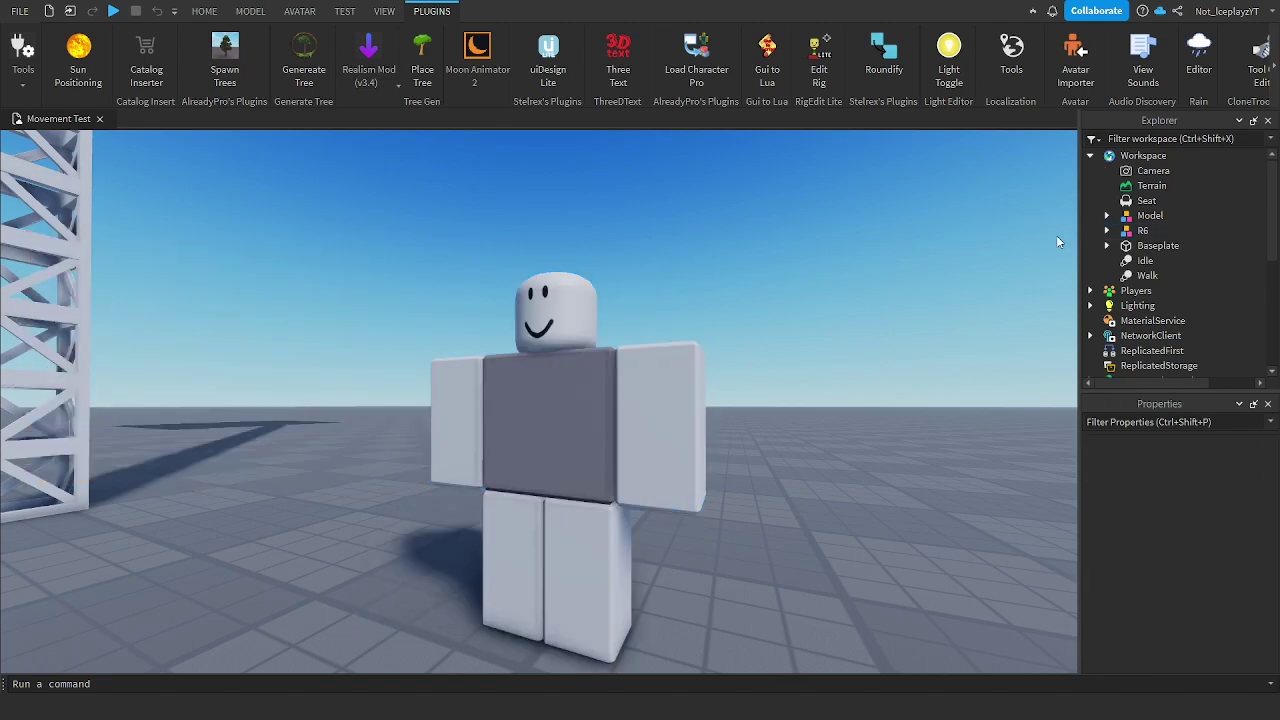
# - Publish the xdad keyframe sequence from the R6 rig's AnimSaves to Roblox with the title xdad, and copy its asset ID
pyautogui.click(1106, 231)
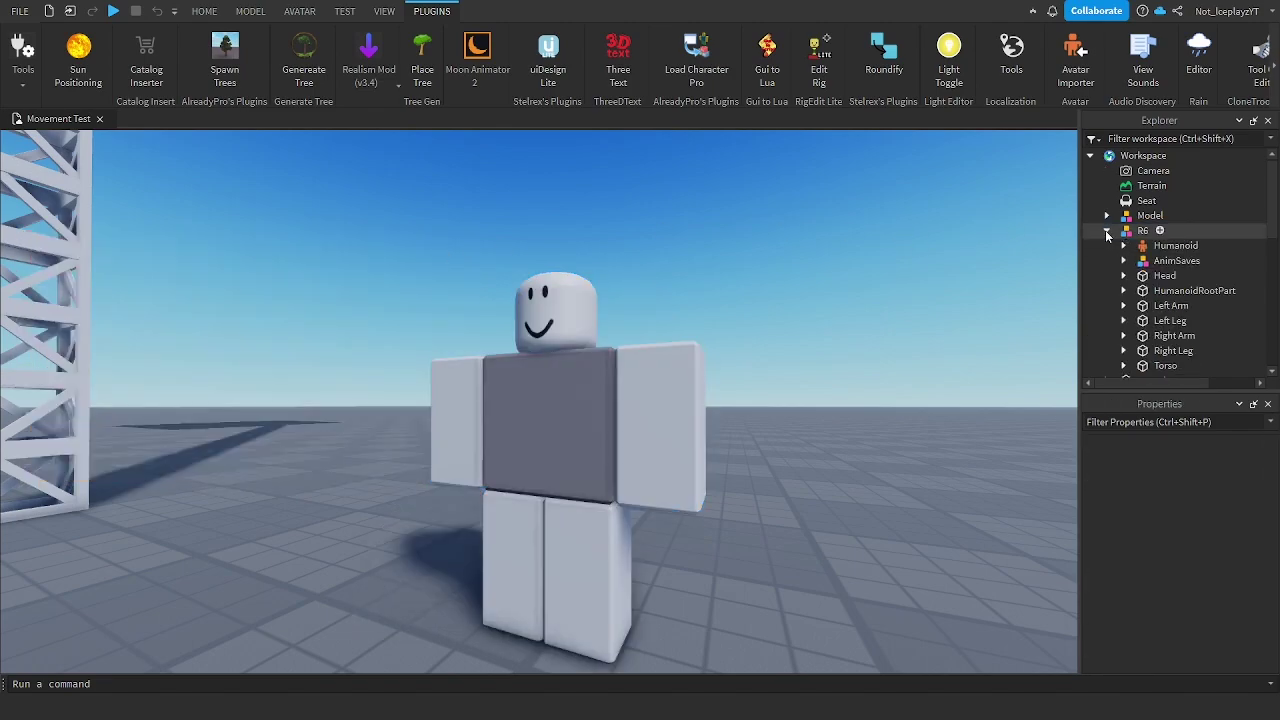
pyautogui.doubleClick(1148, 263)
pyautogui.click(1166, 302)
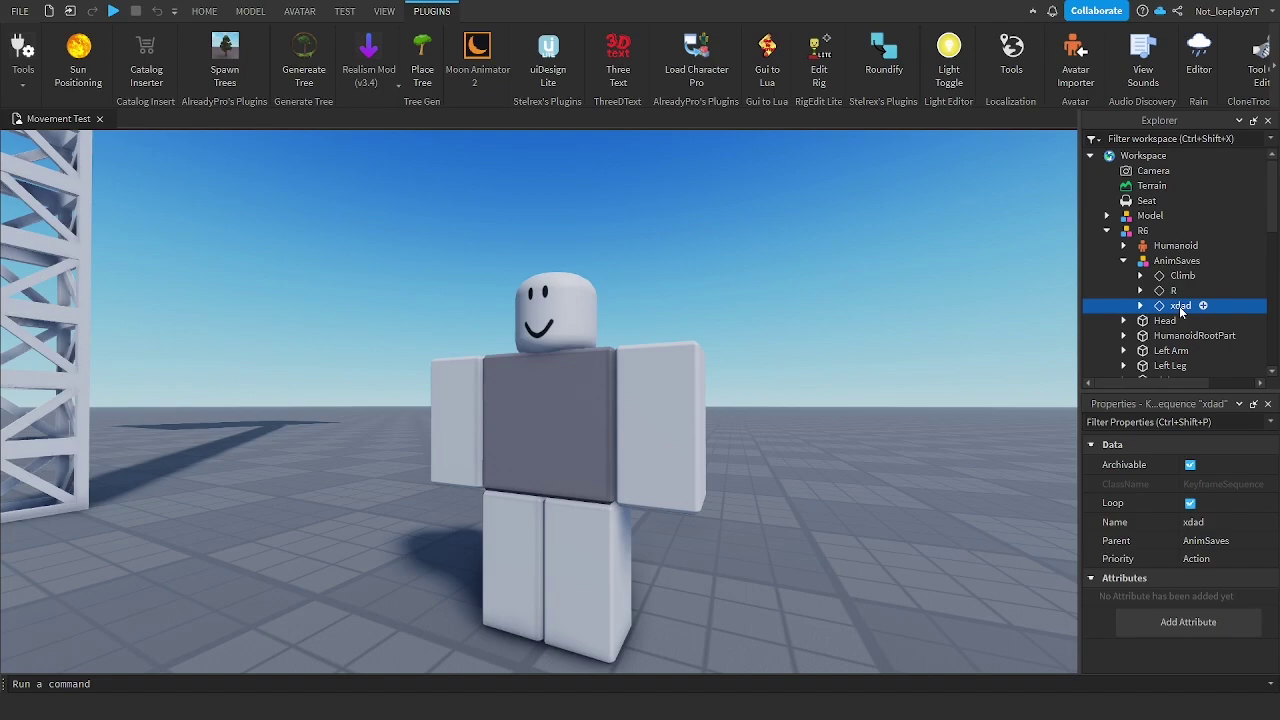
pyautogui.rightClick(1183, 312)
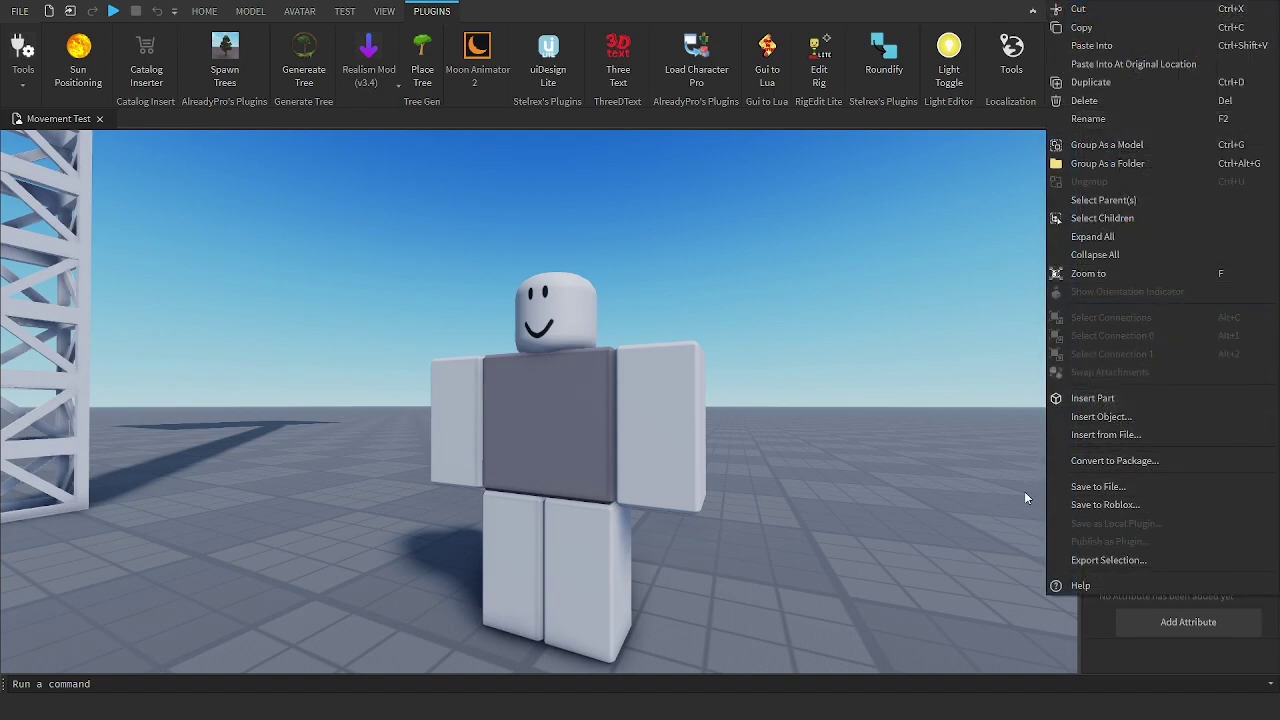
pyautogui.click(1105, 505)
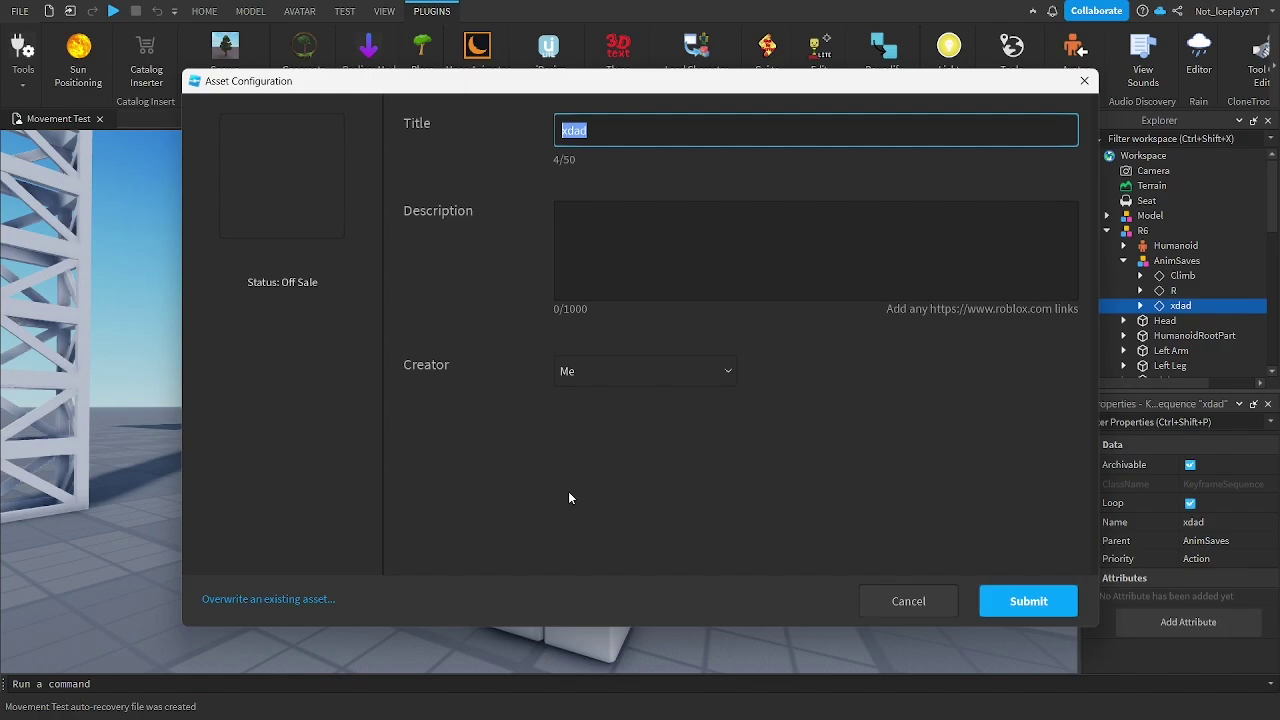
pyautogui.click(1043, 605)
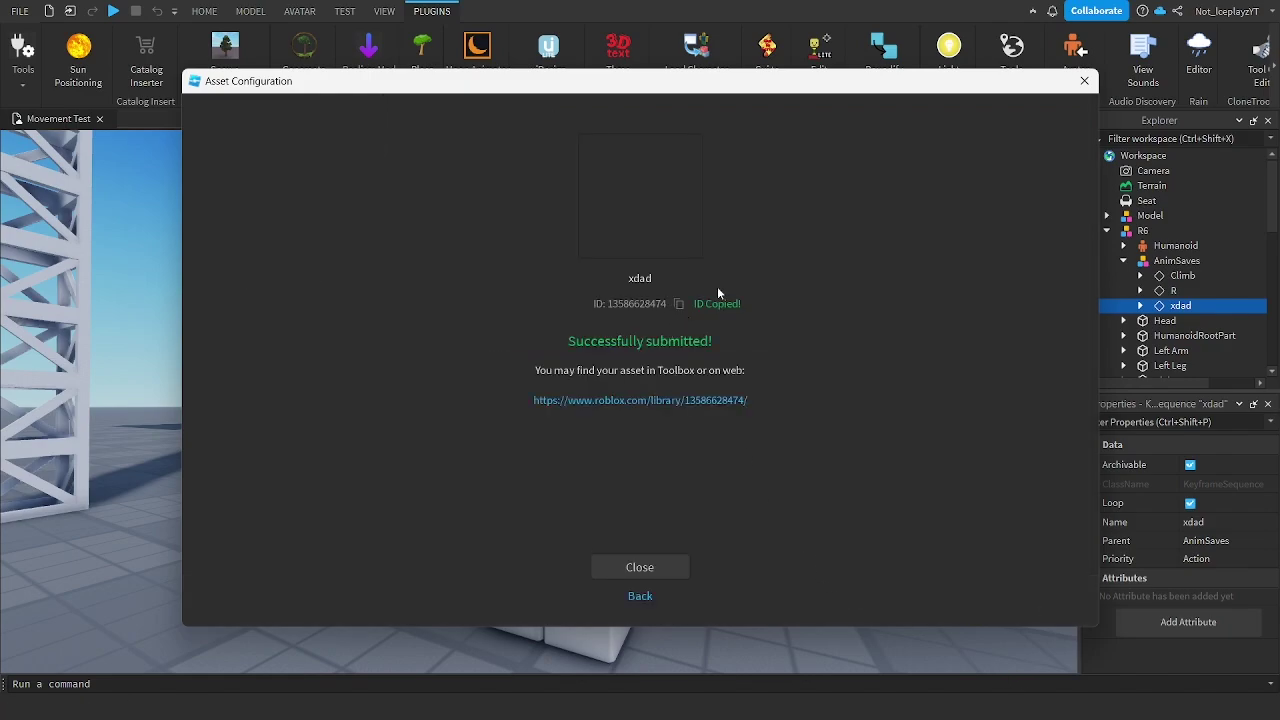
pyautogui.click(674, 567)
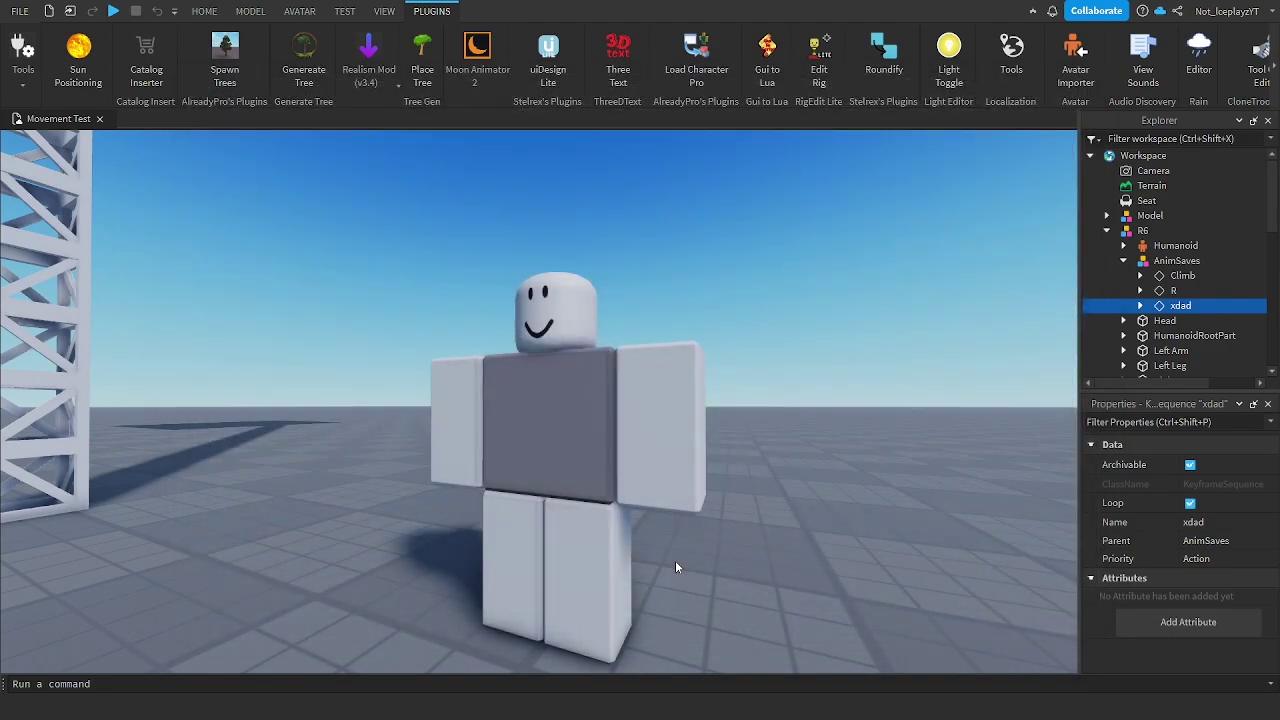
pyautogui.click(676, 567)
# - Expand the Animate script under StarterCharacterScripts and examine its climb, fall and idle animation objects
pyautogui.scroll(-10, 1160, 308)
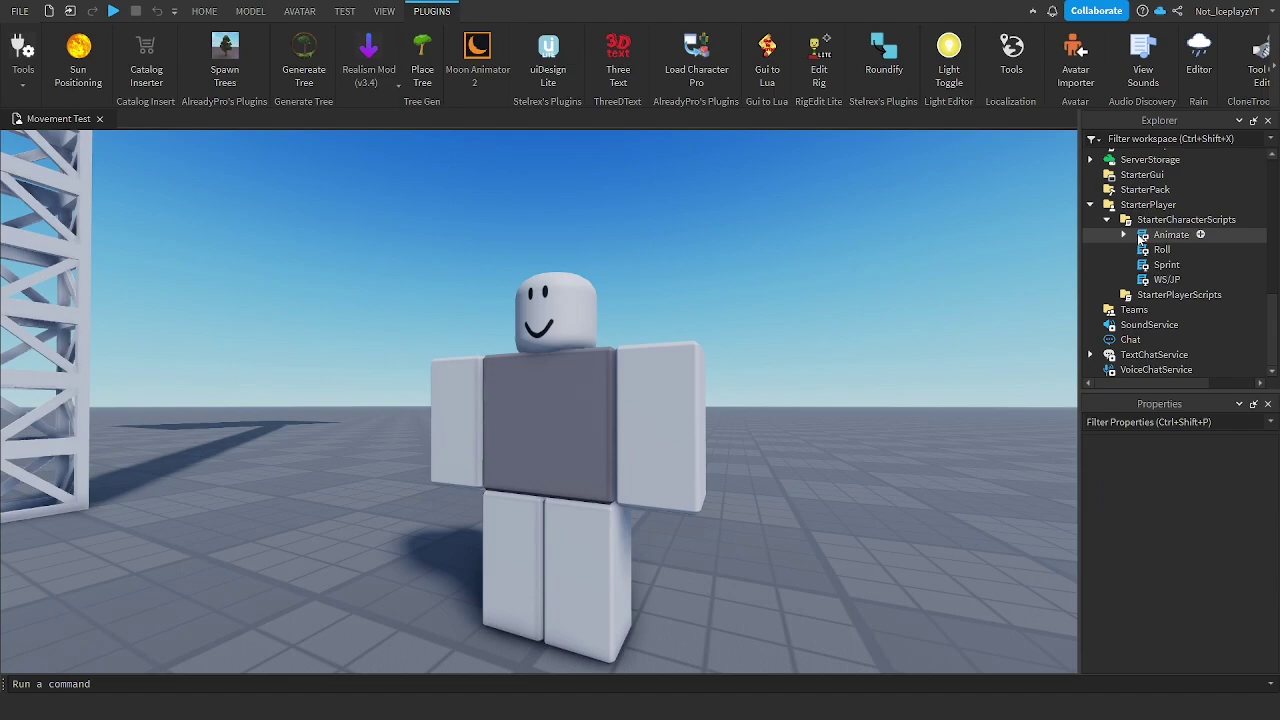
pyautogui.click(1138, 237)
pyautogui.click(1123, 235)
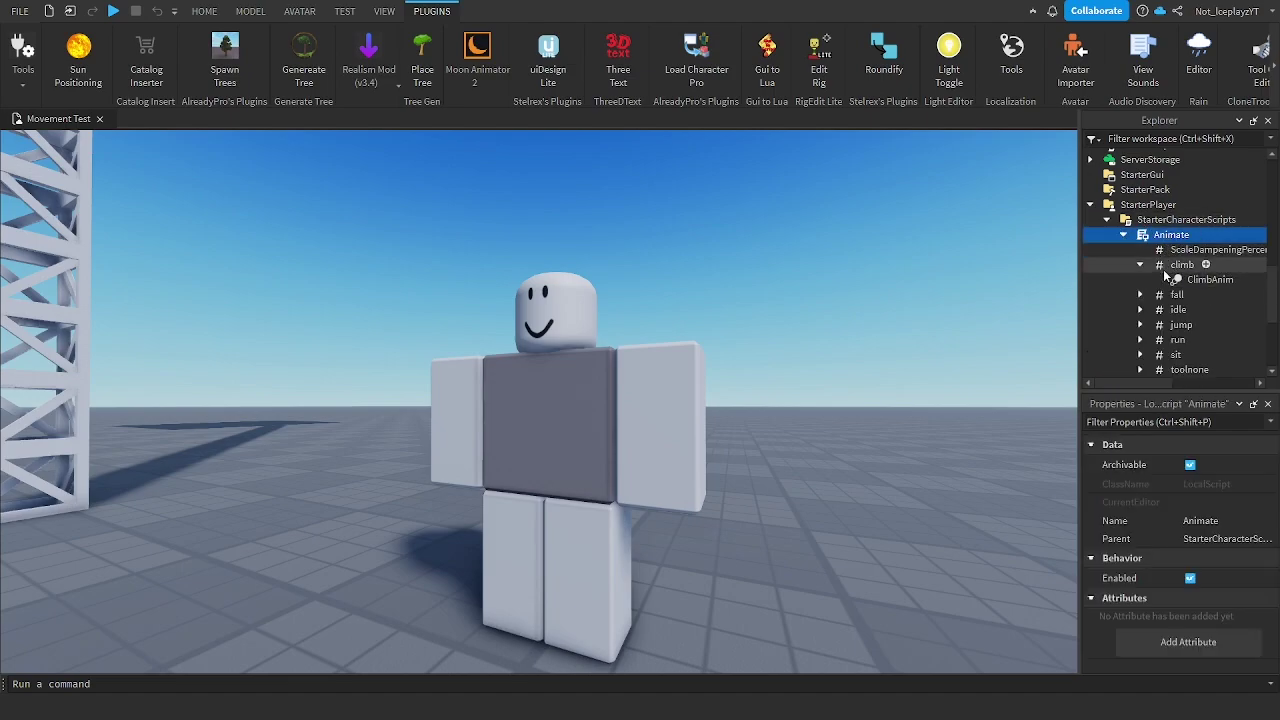
pyautogui.scroll(-3, 1166, 232)
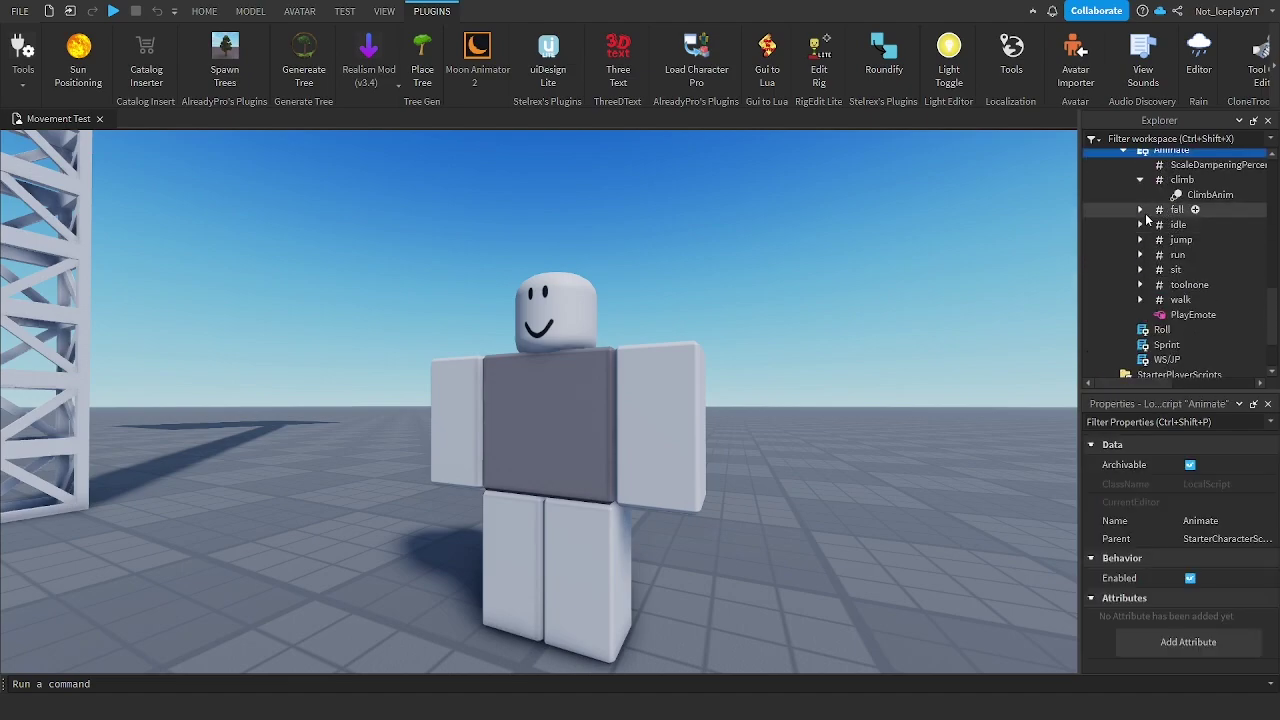
pyautogui.click(1140, 210)
pyautogui.click(1142, 240)
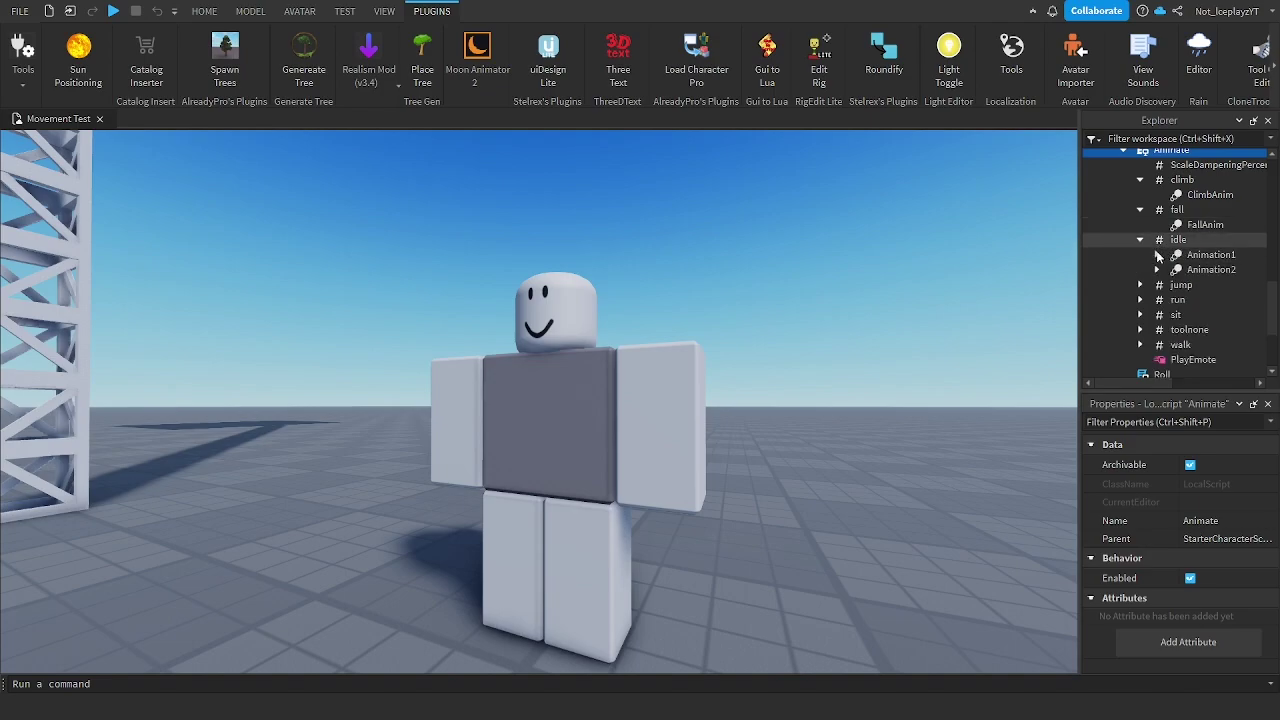
pyautogui.click(1157, 256)
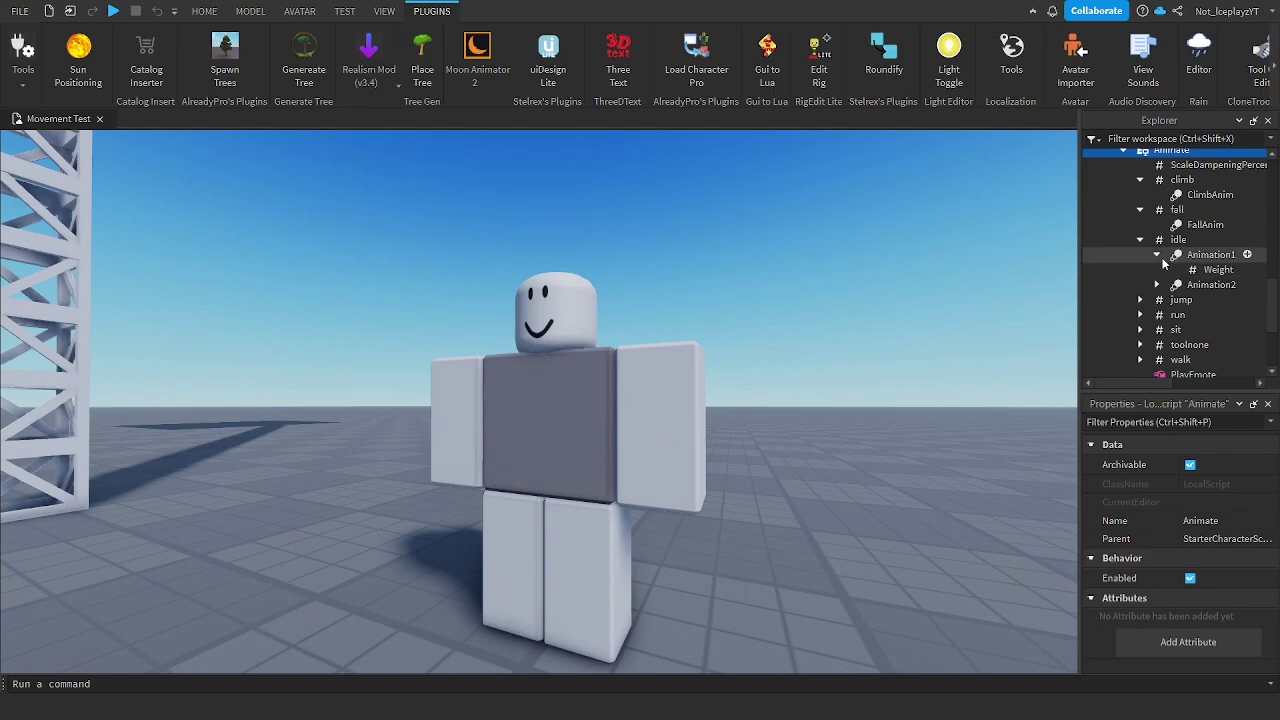
pyautogui.click(1157, 256)
pyautogui.click(1210, 255)
pyautogui.click(1268, 485)
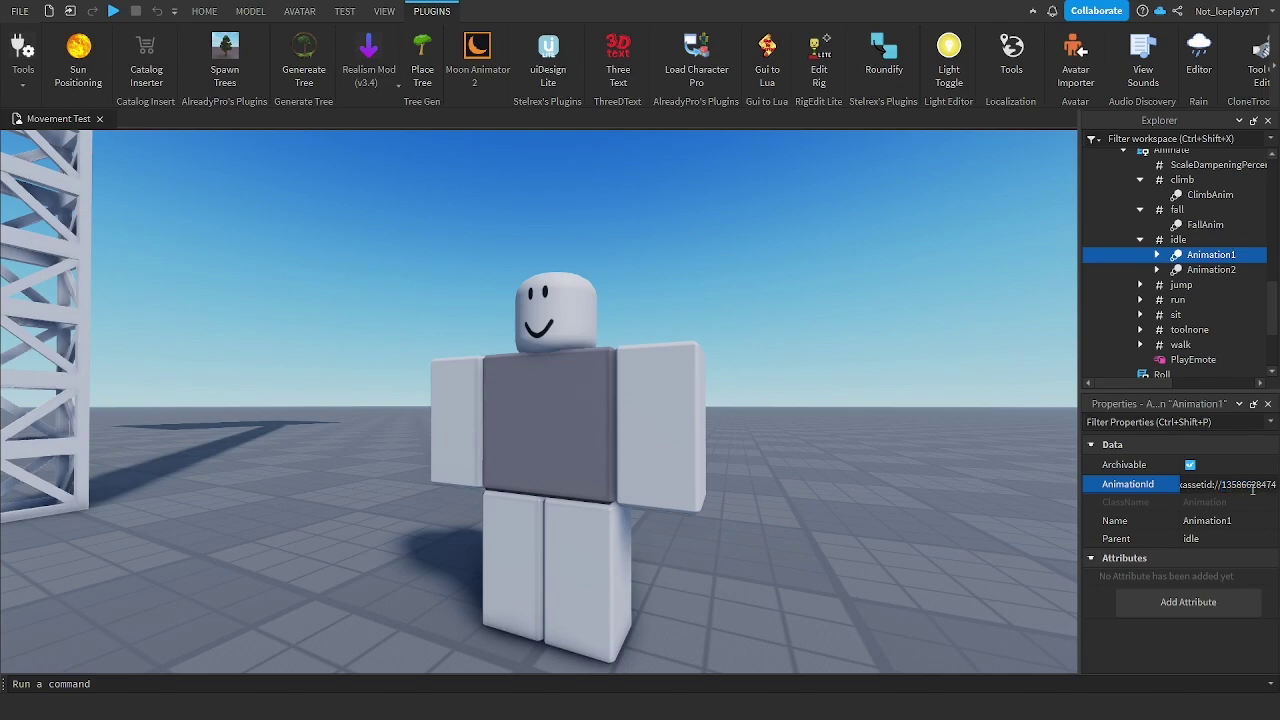
pyautogui.click(602, 199)
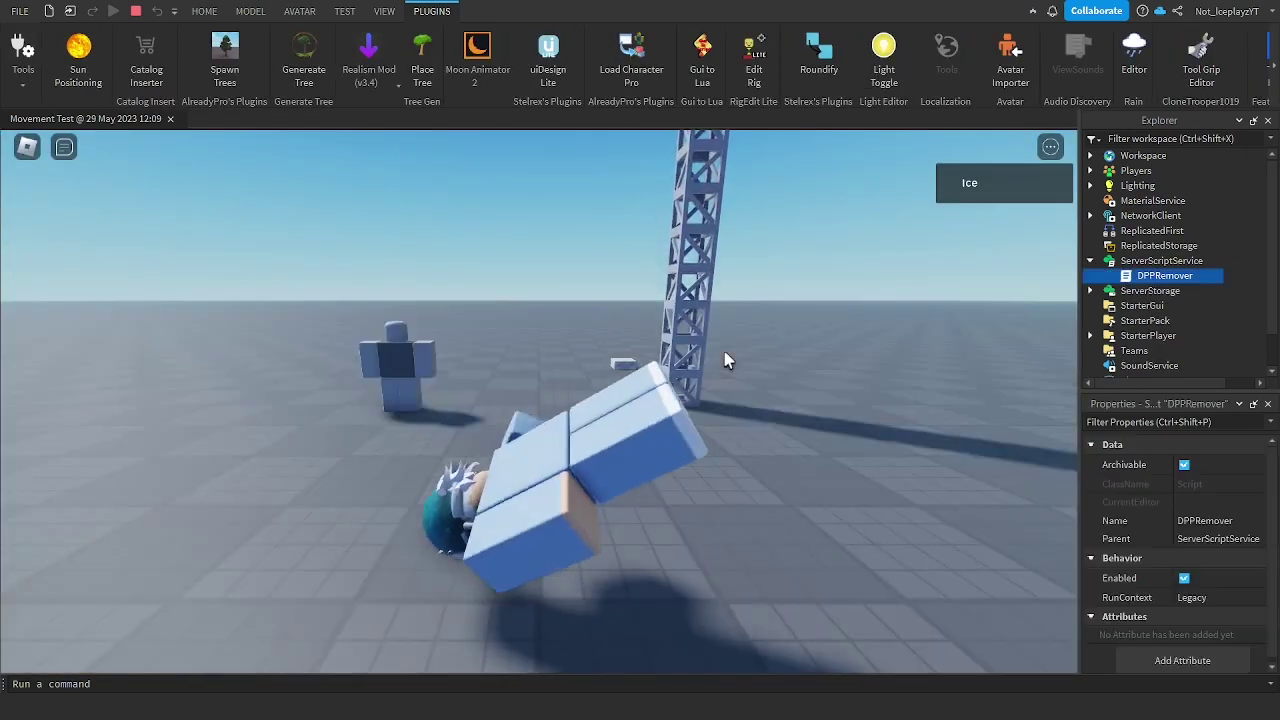
pyautogui.moveTo(724, 352); pyautogui.dragTo(724, 352, button='right')
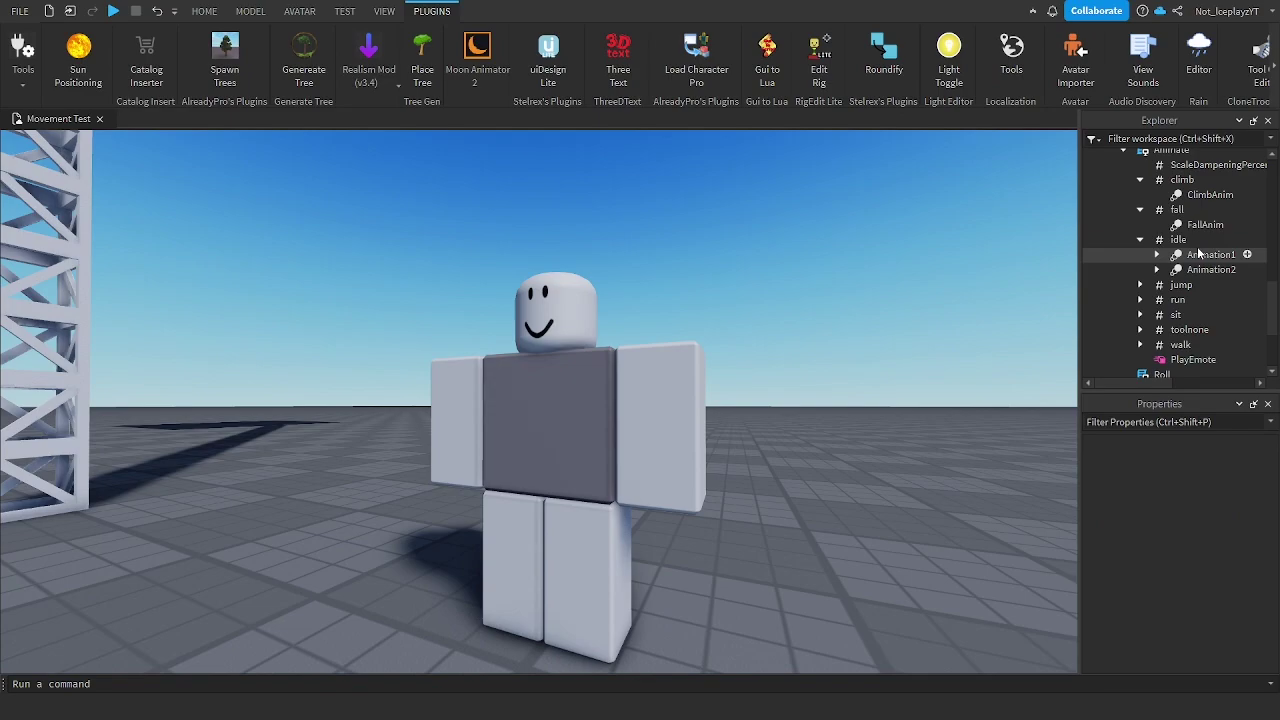
# - Undo the AnimationId change on idle's Animation1
pyautogui.click(1210, 254)
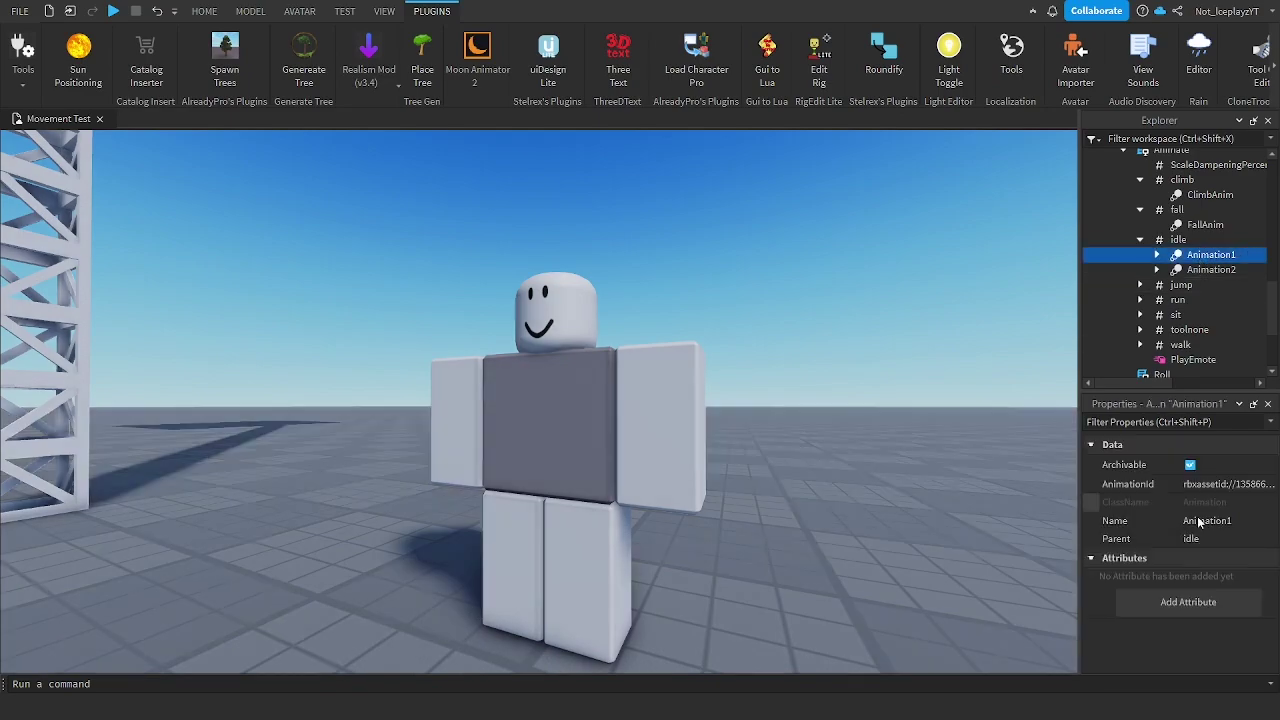
pyautogui.click(1247, 488)
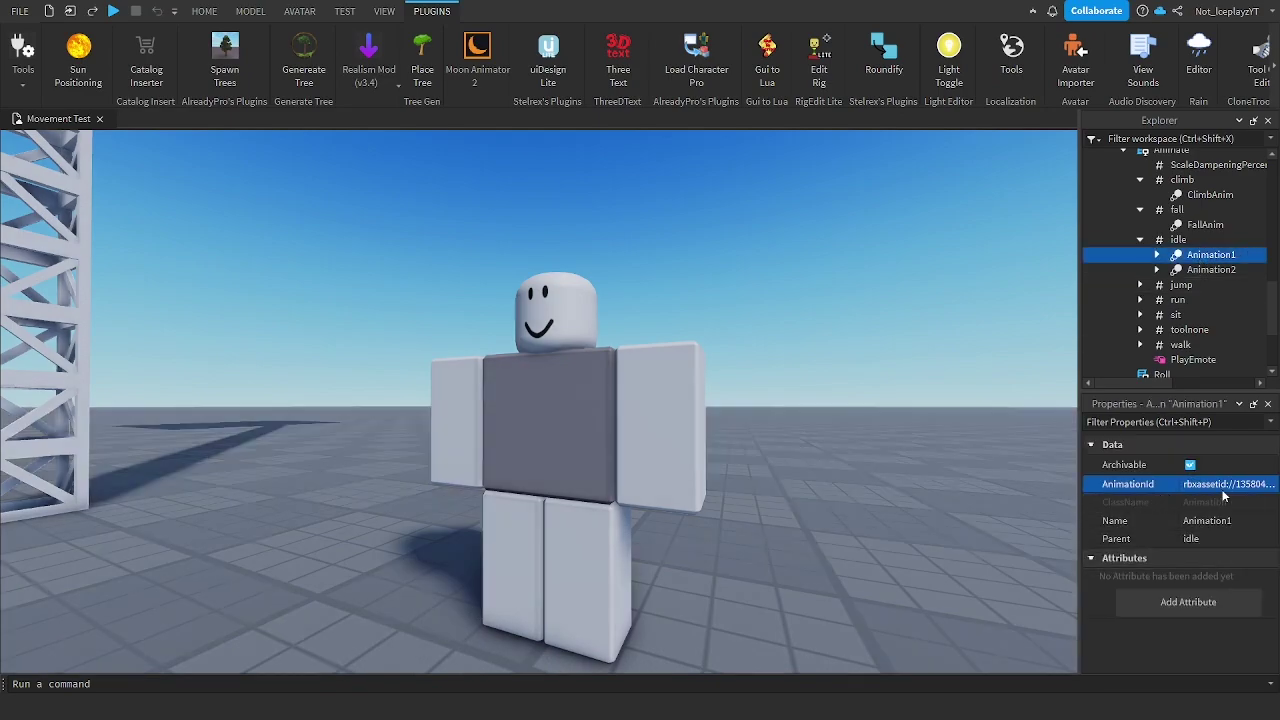
pyautogui.click(883, 403)
pyautogui.press('s')
pyautogui.moveTo(883, 403); pyautogui.dragTo(883, 450, button='right')
pyautogui.press('q')
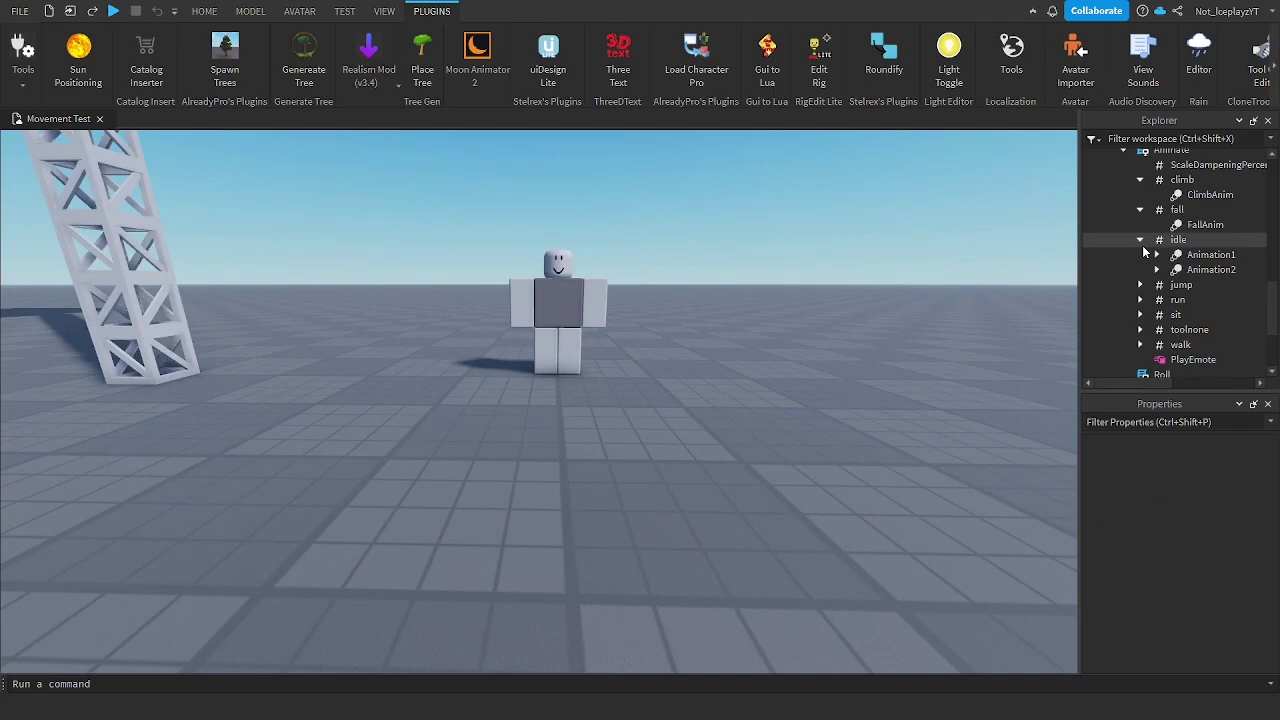
# - Examine the climb, fall, idle, jump, run and walk values inside the Animate script, and collapse the script
pyautogui.click(1142, 243)
pyautogui.click(1143, 199)
pyautogui.click(1141, 211)
pyautogui.click(1143, 169)
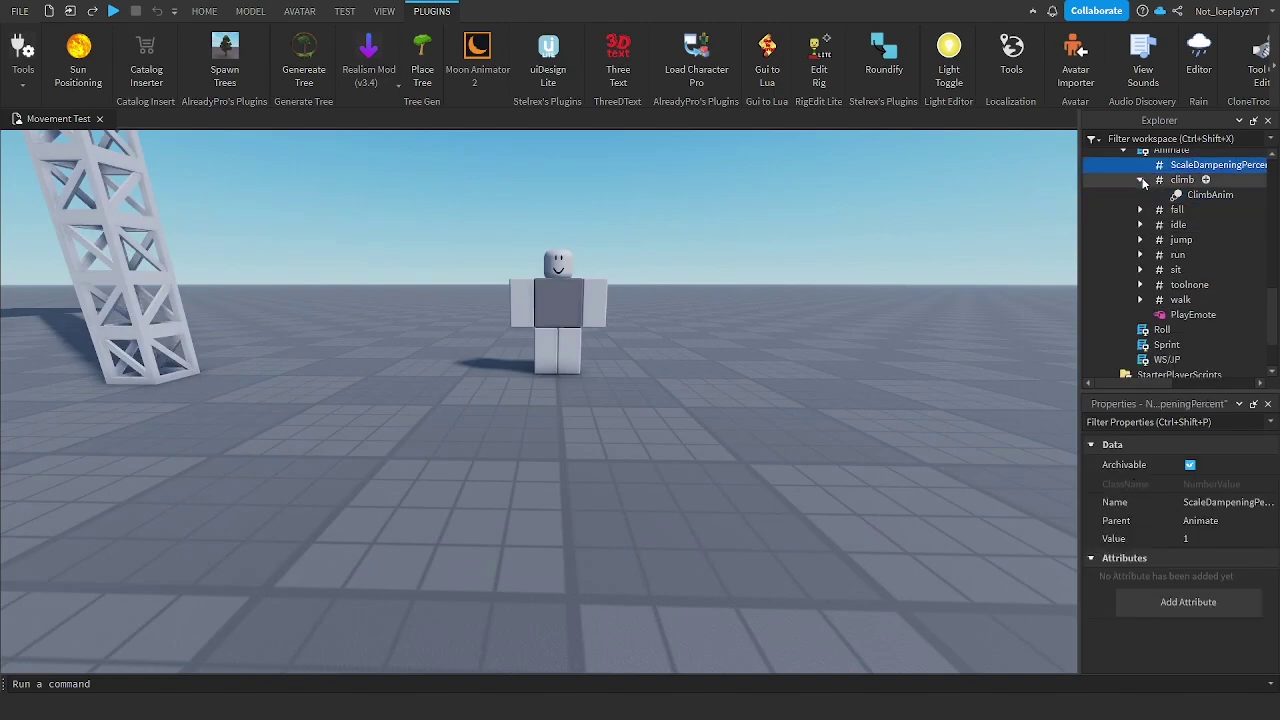
pyautogui.click(1182, 180)
pyautogui.click(1205, 195)
pyautogui.click(1178, 225)
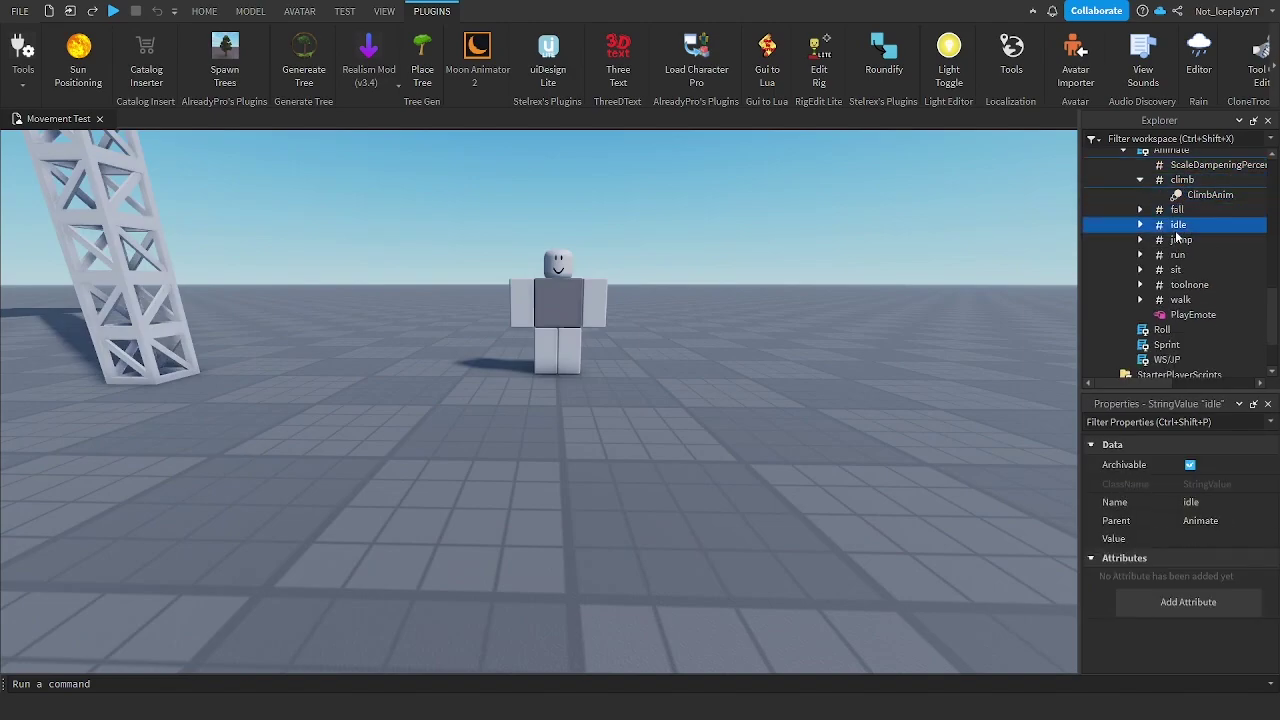
pyautogui.click(1140, 209)
pyautogui.click(1148, 212)
pyautogui.click(1145, 211)
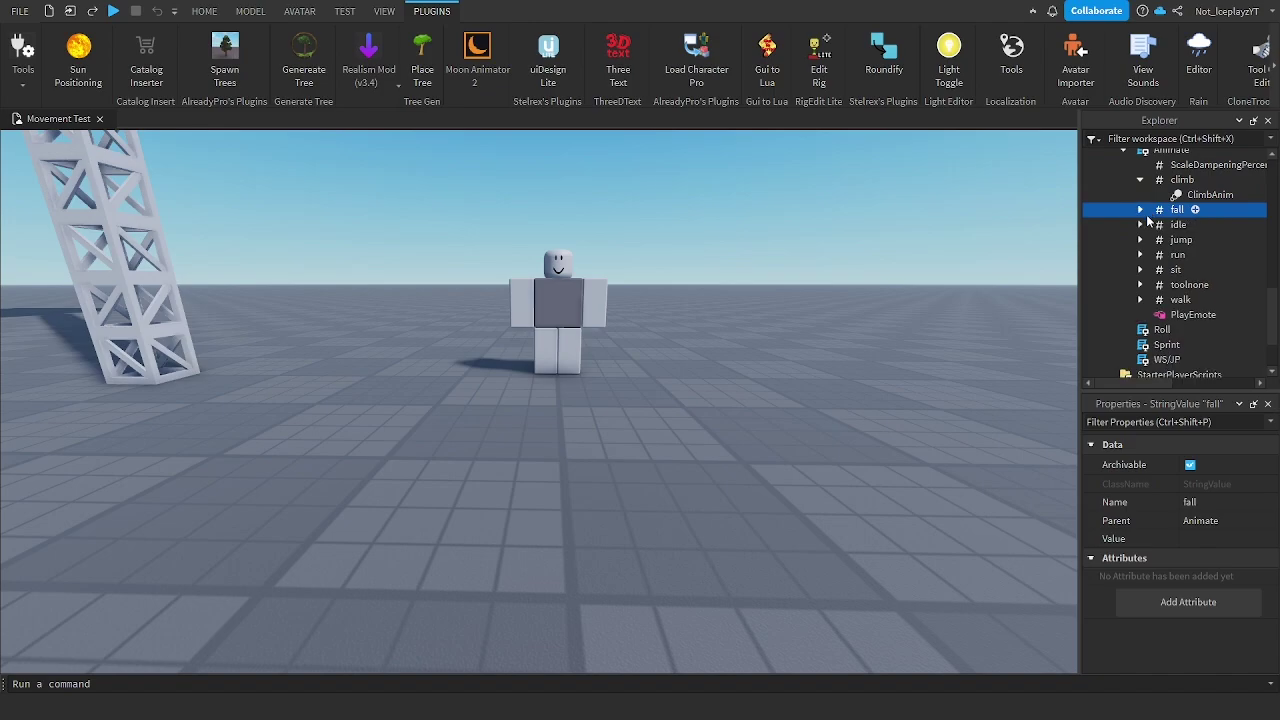
pyautogui.click(1144, 213)
pyautogui.click(1140, 212)
pyautogui.click(1140, 225)
pyautogui.click(1141, 225)
pyautogui.click(1140, 240)
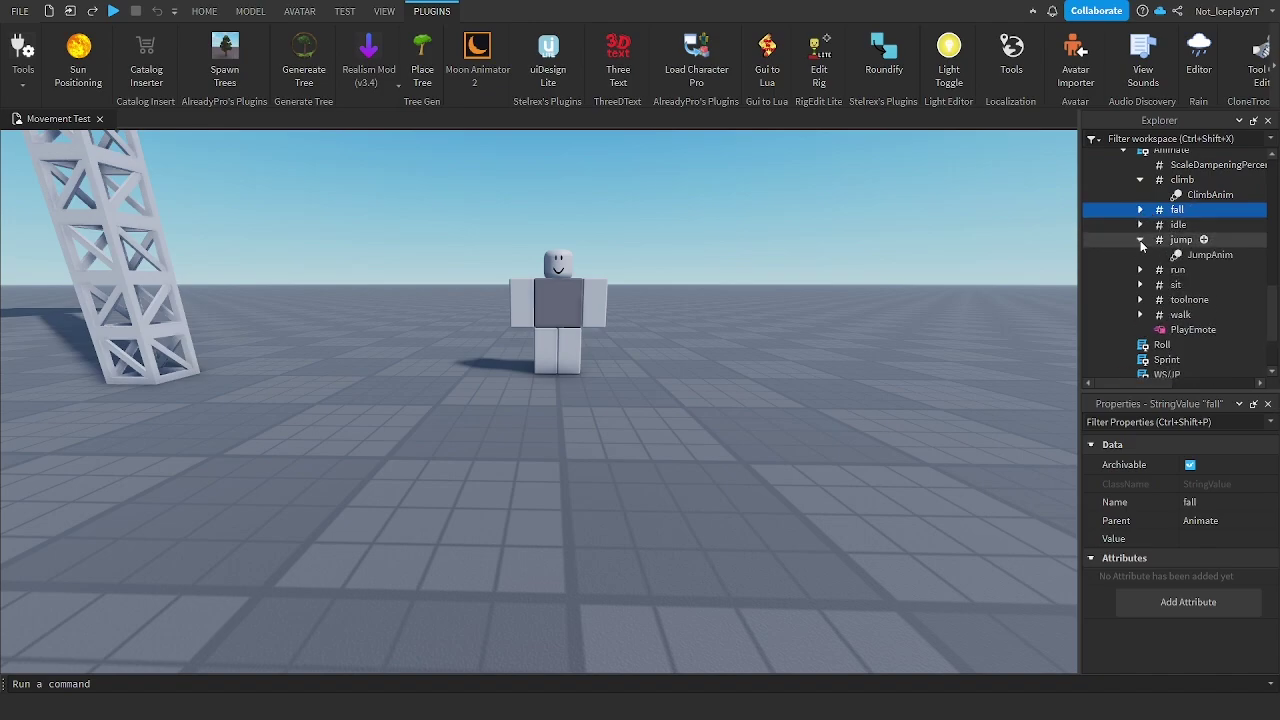
pyautogui.click(1140, 240)
pyautogui.click(1140, 255)
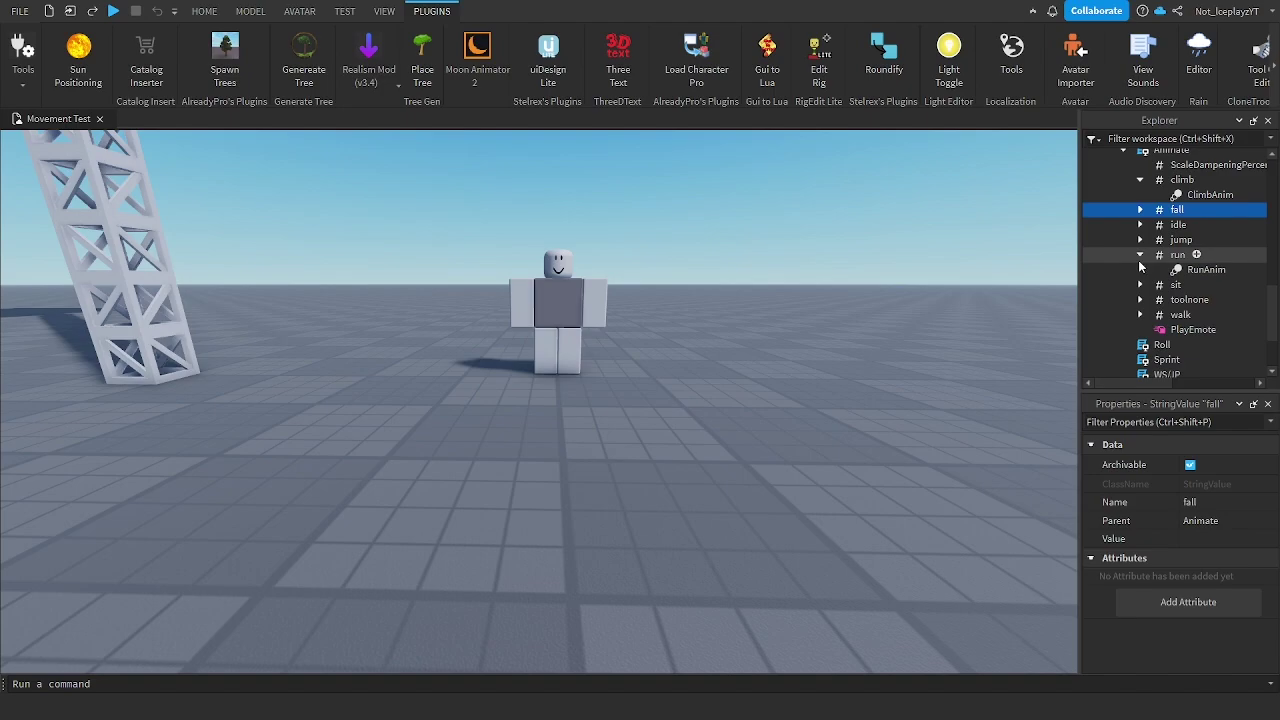
pyautogui.click(1139, 256)
pyautogui.click(1177, 255)
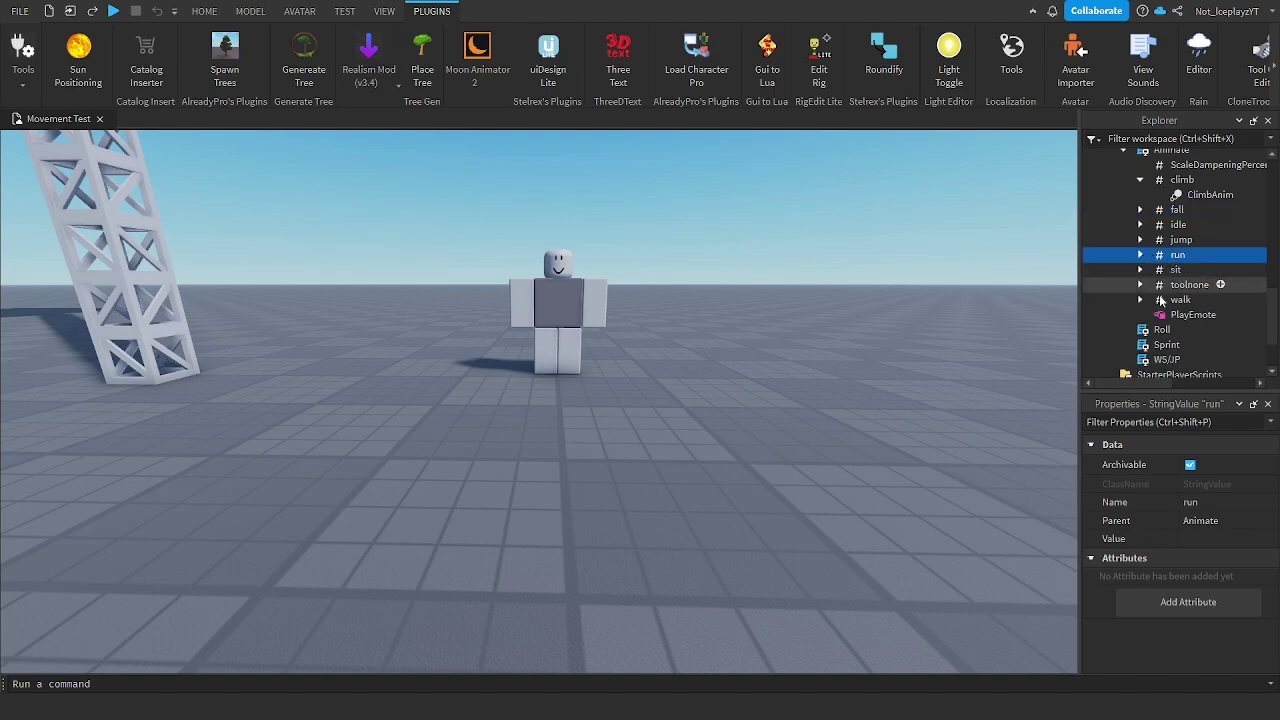
pyautogui.click(1160, 300)
pyautogui.scroll(4, 1165, 305)
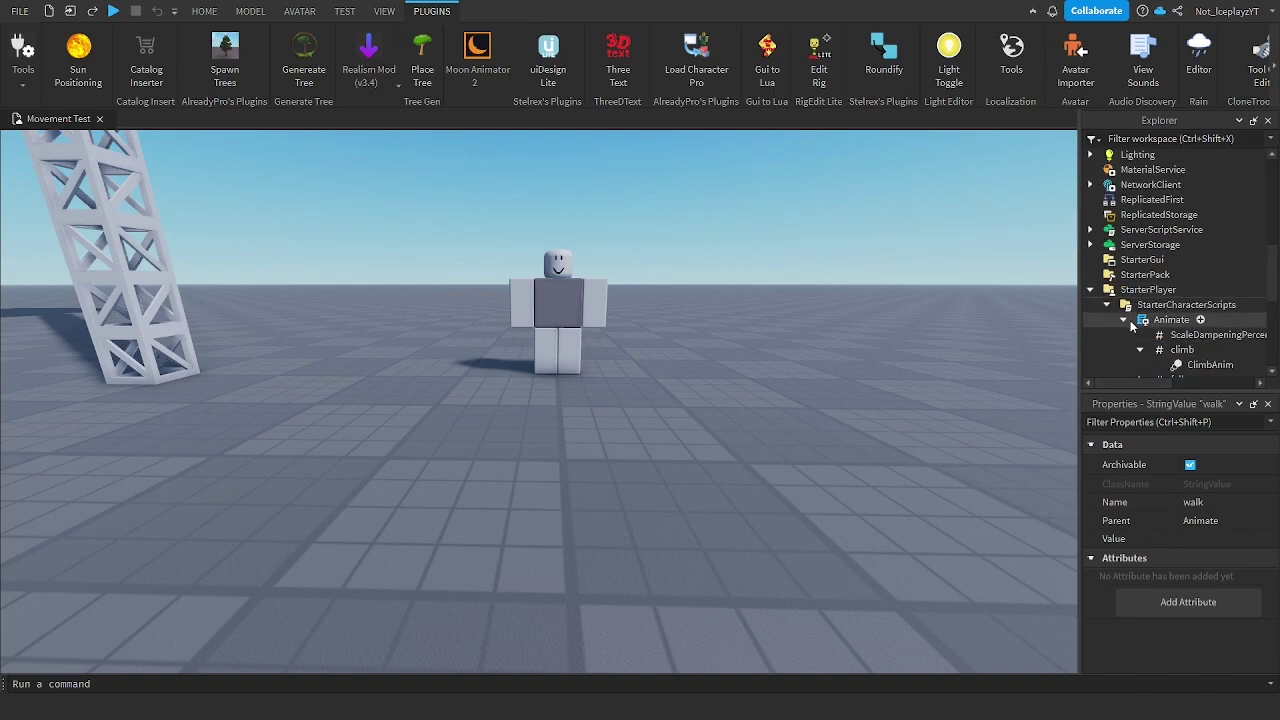
pyautogui.click(1123, 320)
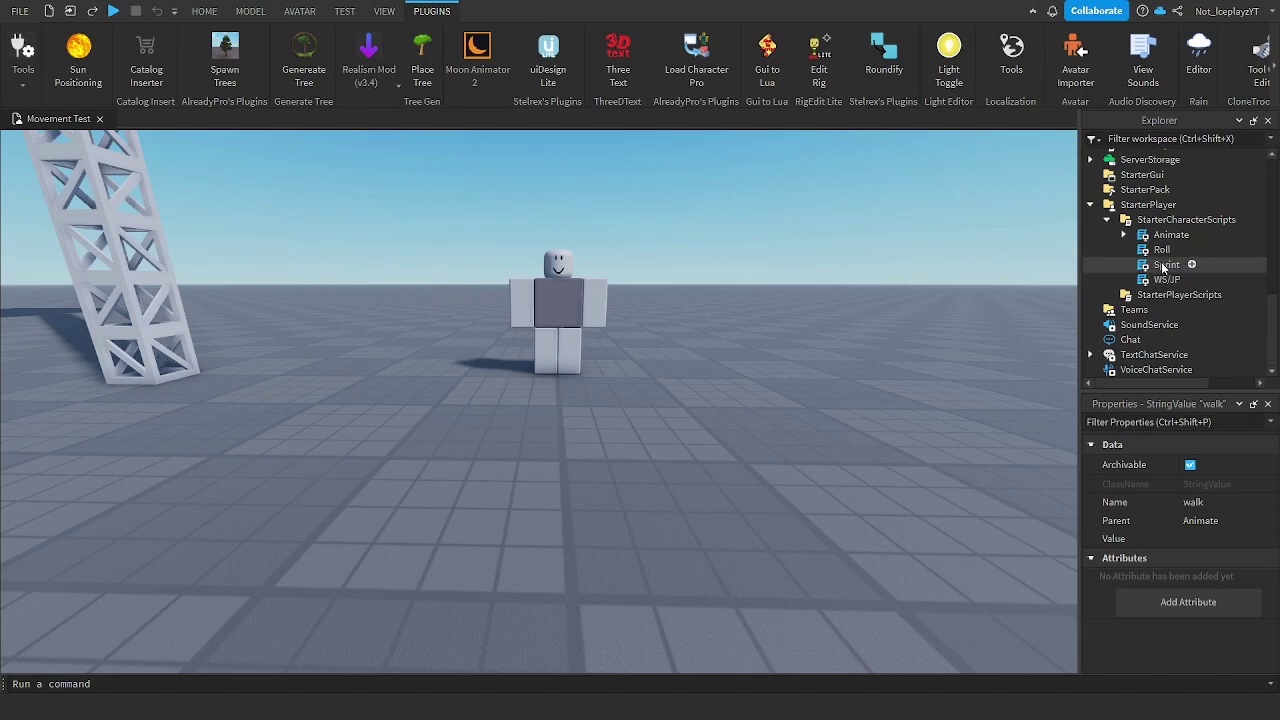
# - Insert the SprintScript and RollScript models from My Models into the Workspace and close the Toolbox
pyautogui.click(560, 310)
pyautogui.click(804, 284)
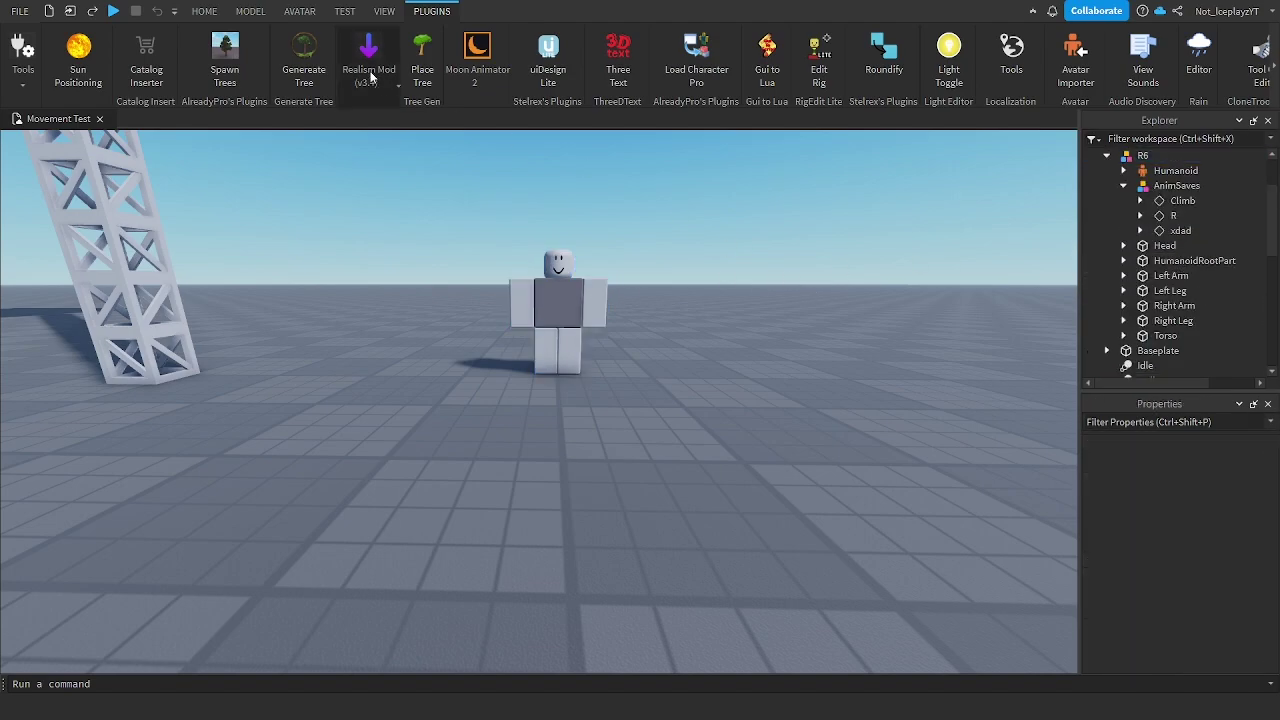
pyautogui.click(230, 14)
pyautogui.click(205, 11)
pyautogui.click(417, 54)
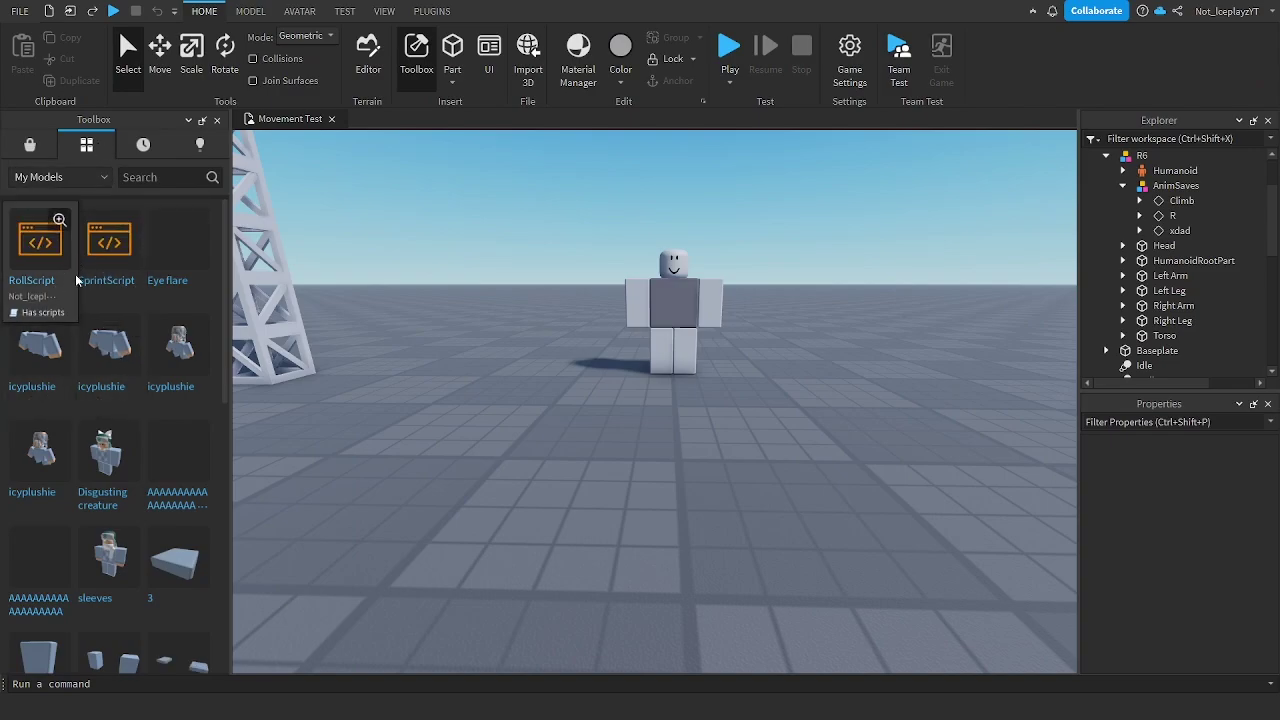
pyautogui.click(101, 268)
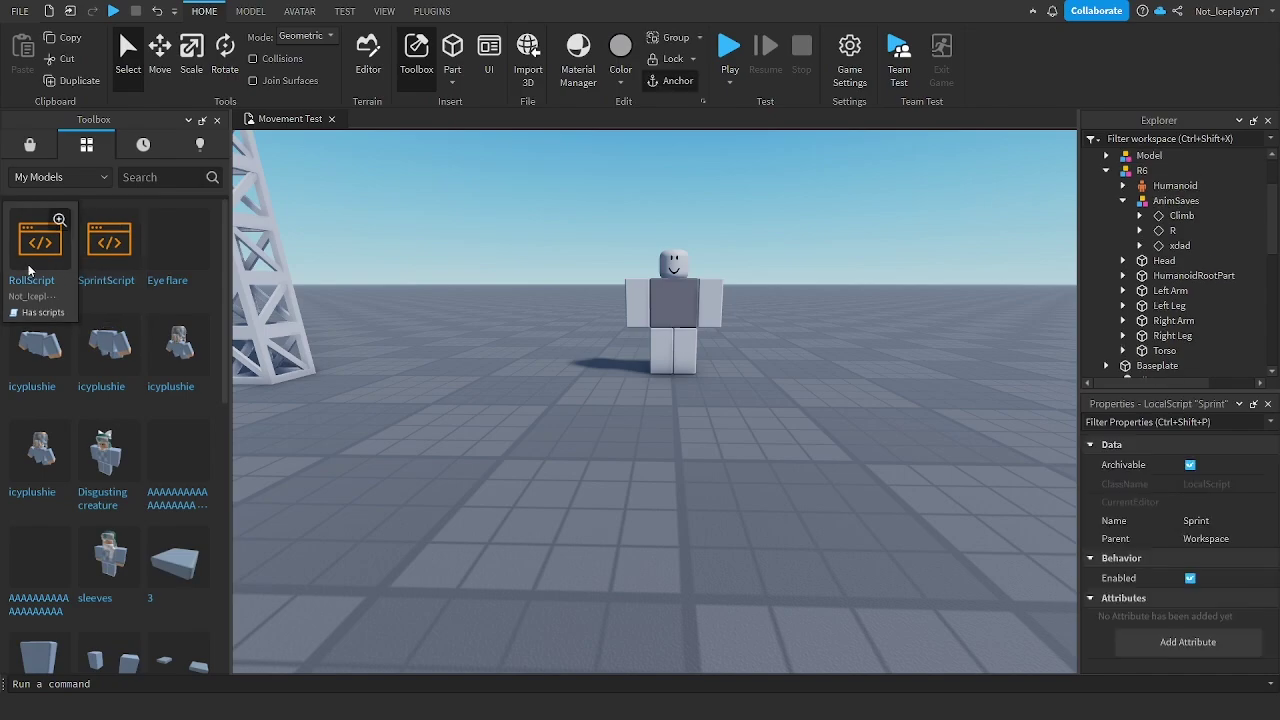
pyautogui.click(29, 269)
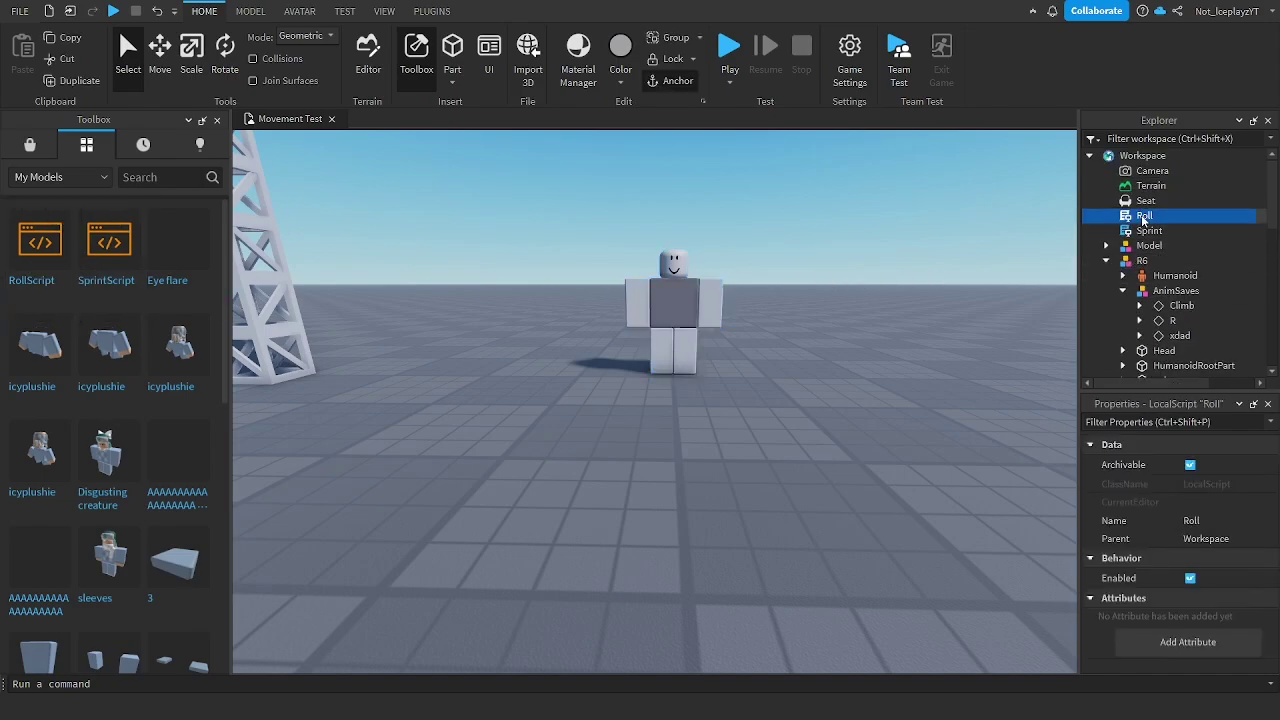
pyautogui.click(217, 119)
# - Open the Workspace copy of the Roll script and locate the PUTYOURID placeholder in its AnimationId line
pyautogui.click(1142, 260)
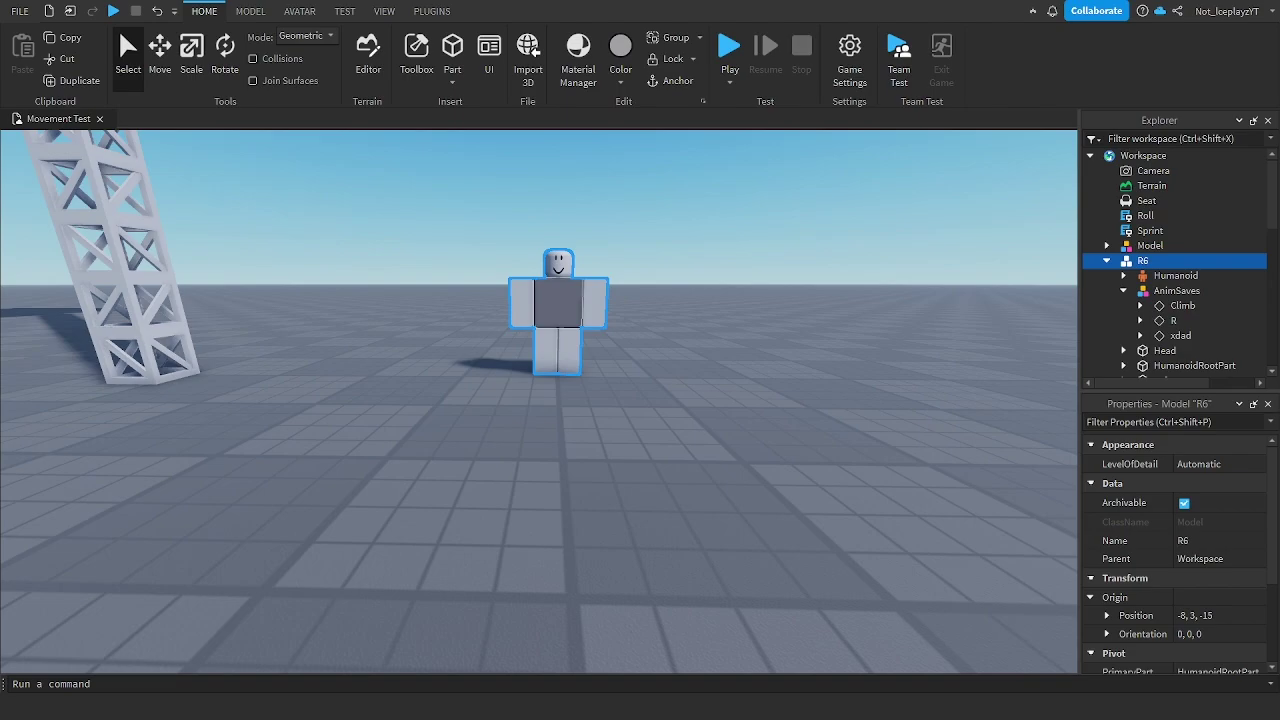
pyautogui.click(1149, 246)
pyautogui.click(1144, 218)
pyautogui.click(1146, 230)
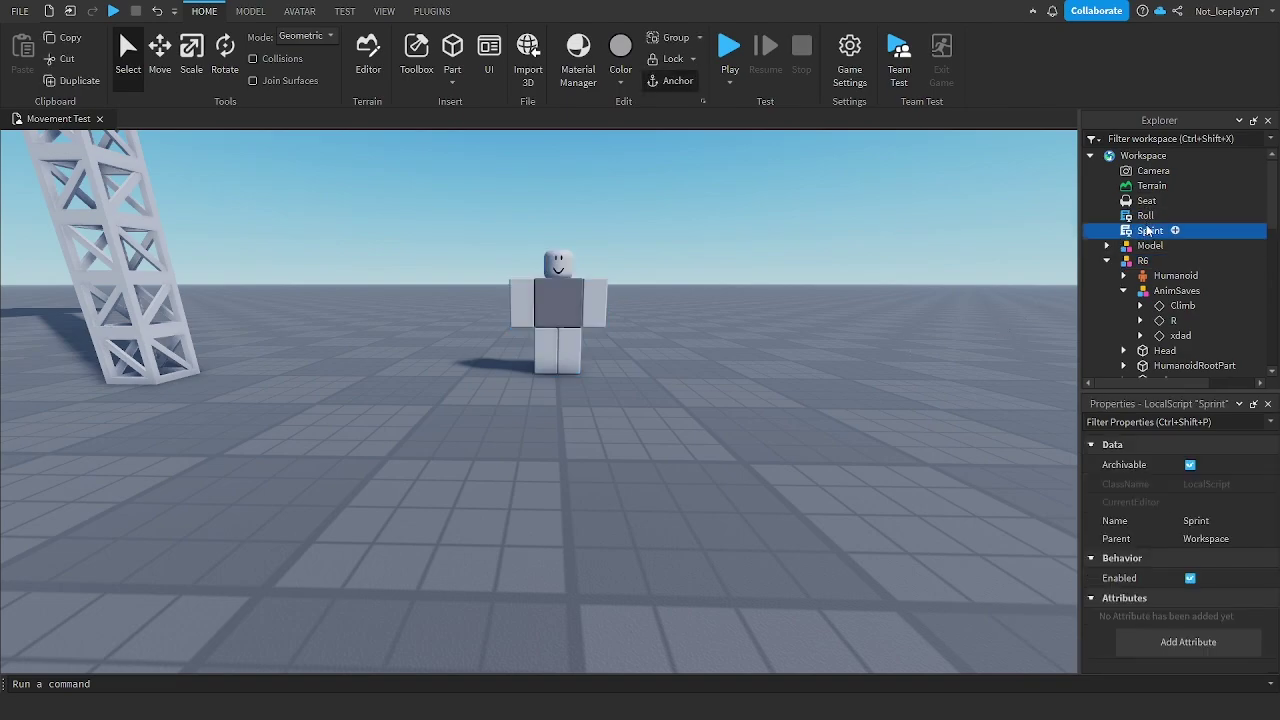
pyautogui.keyDown('ctrl'); pyautogui.click(1144, 218); pyautogui.keyUp('ctrl')
pyautogui.doubleClick(1146, 217)
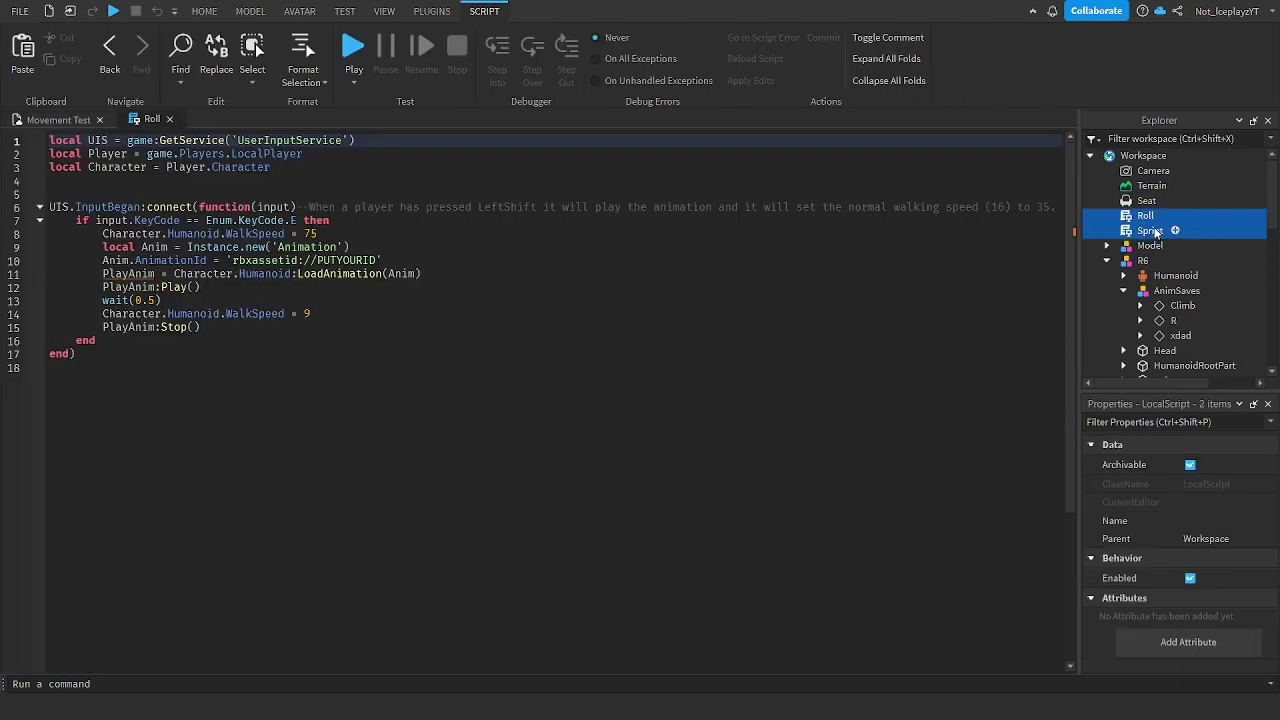
pyautogui.moveTo(1113, 218); pyautogui.dragTo(1178, 216)
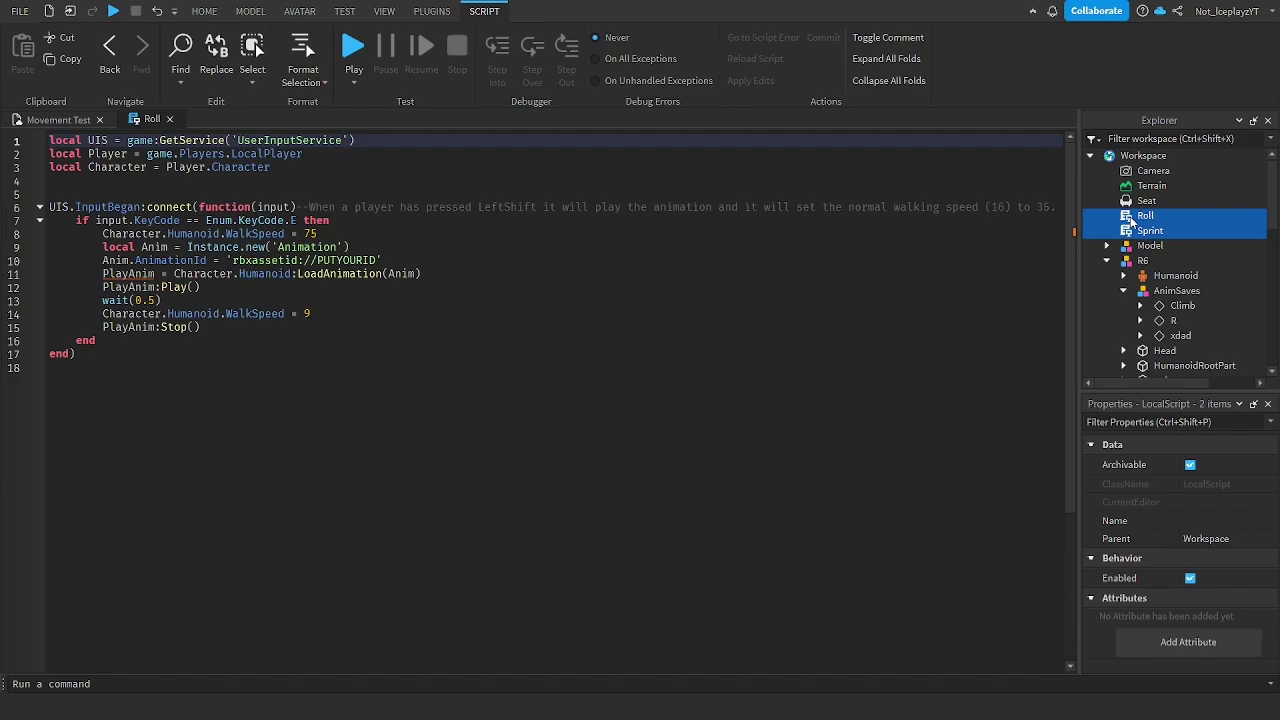
pyautogui.click(355, 263)
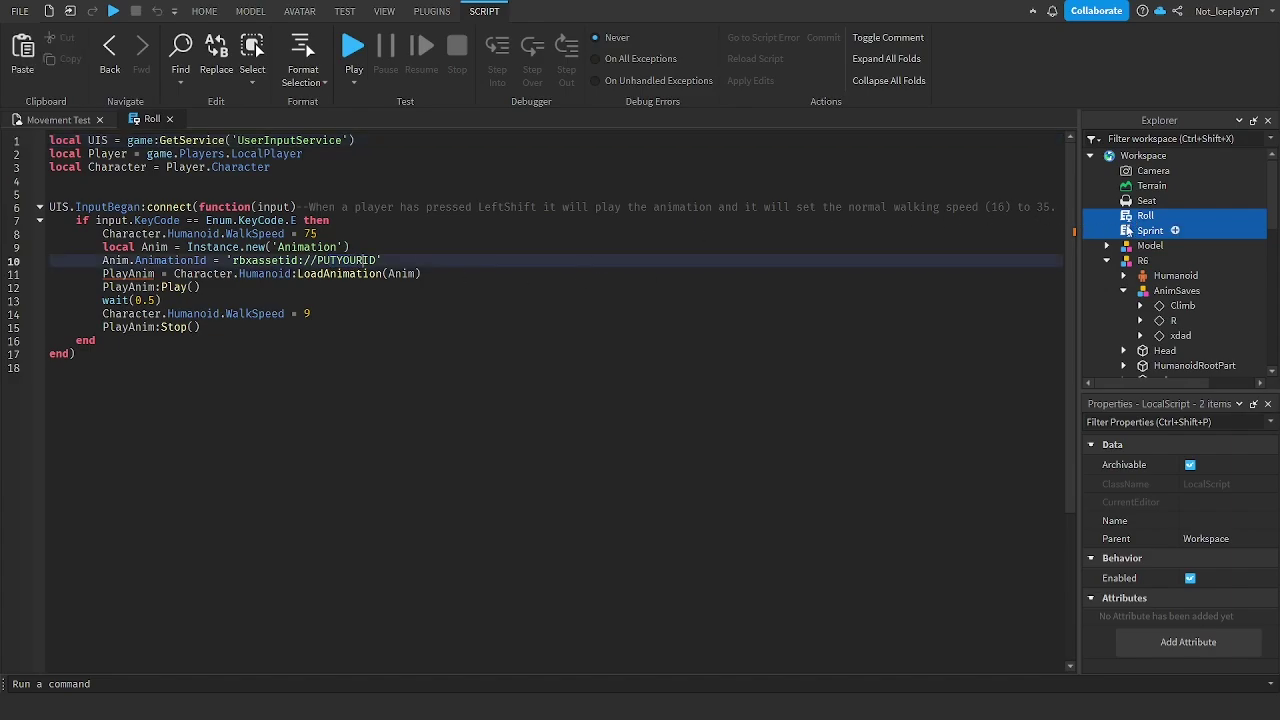
# - Delete the inserted Roll and Sprint scripts from the Workspace
pyautogui.click(1136, 217)
pyautogui.keyDown('ctrl'); pyautogui.click(1143, 231); pyautogui.keyUp('ctrl')
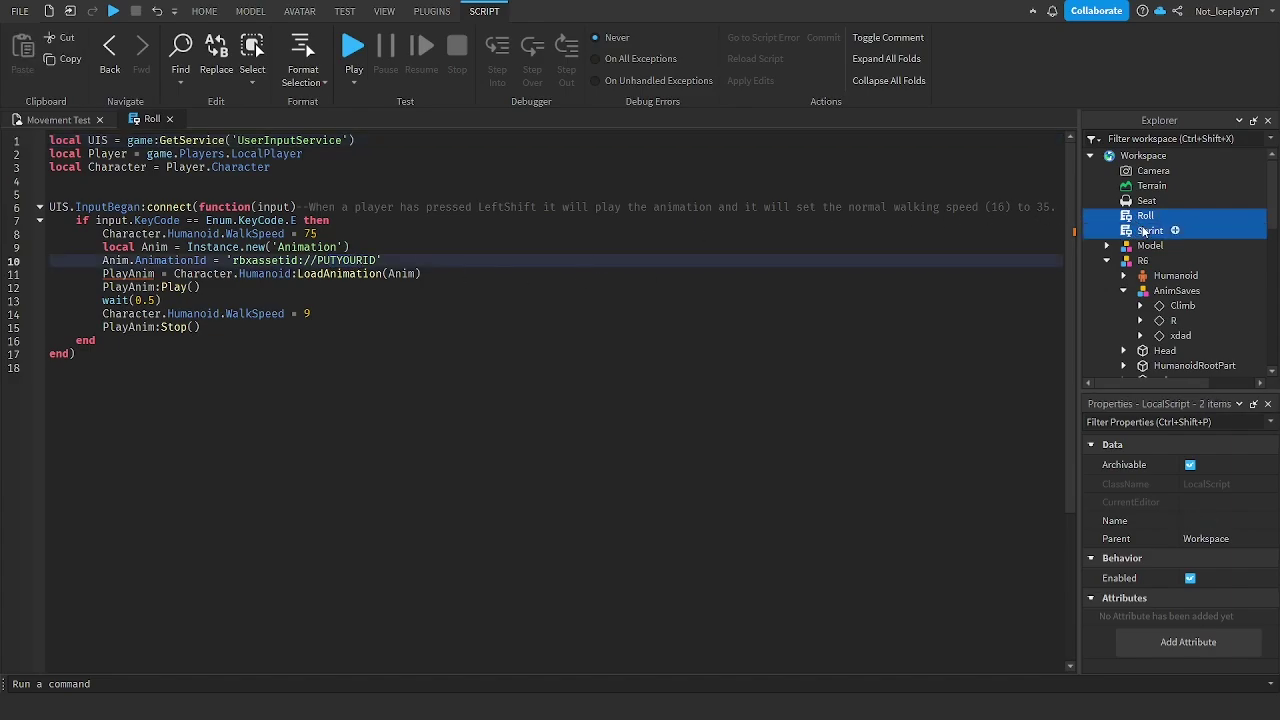
pyautogui.hotkey('ctrl', 'x')
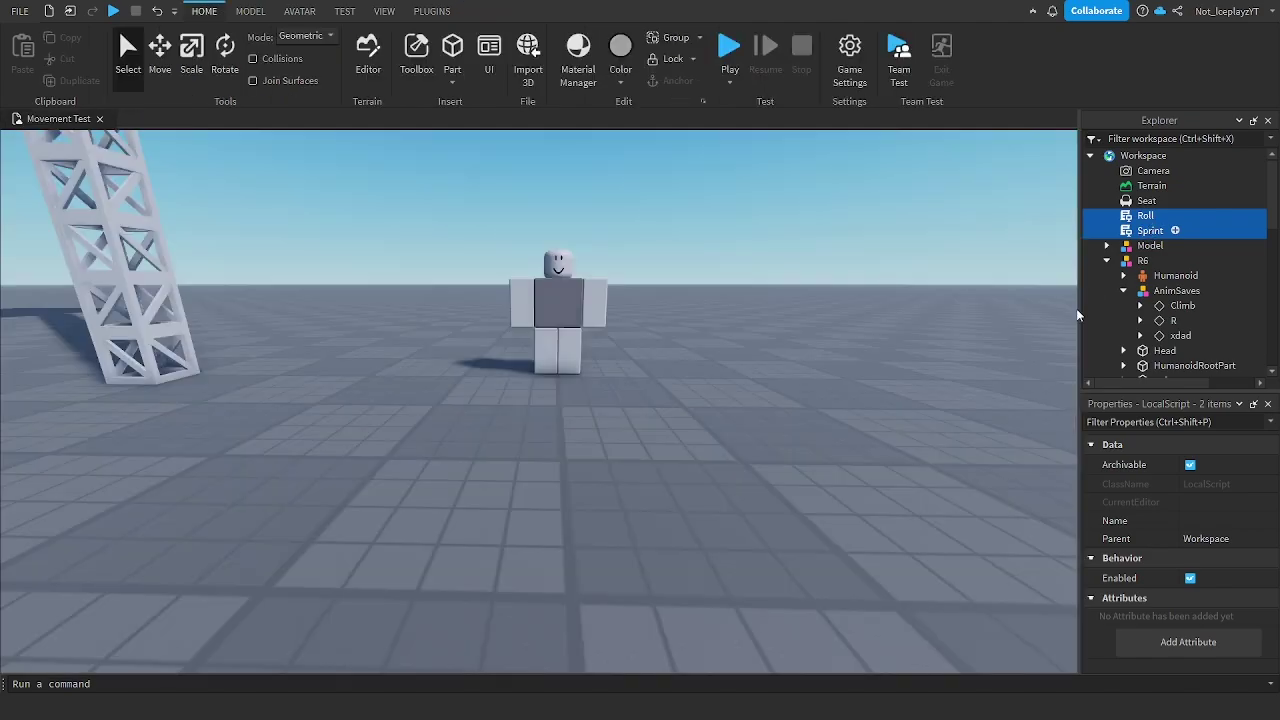
pyautogui.press('Delete')
# - Open the Sprint script in StarterCharacterScripts and examine the asset ID in its AnimationId line
pyautogui.scroll(-10, 1143, 247)
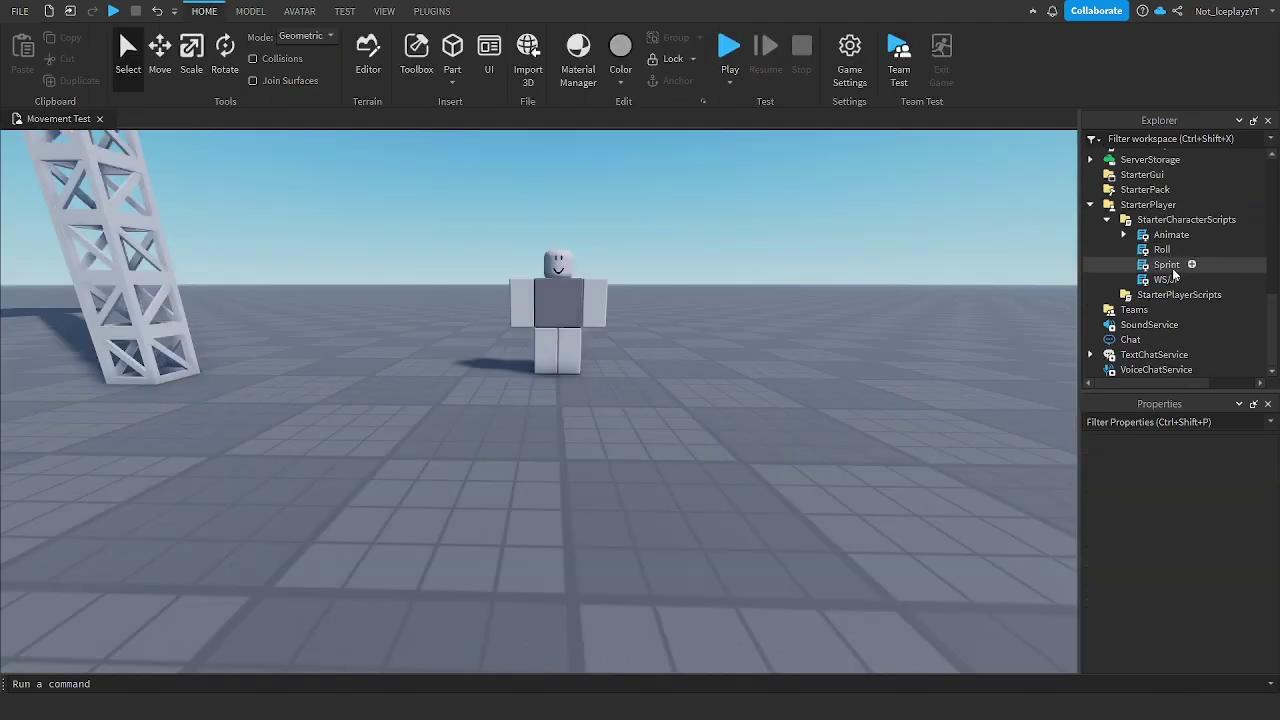
pyautogui.click(1151, 254)
pyautogui.doubleClick(1157, 266)
pyautogui.click(381, 245)
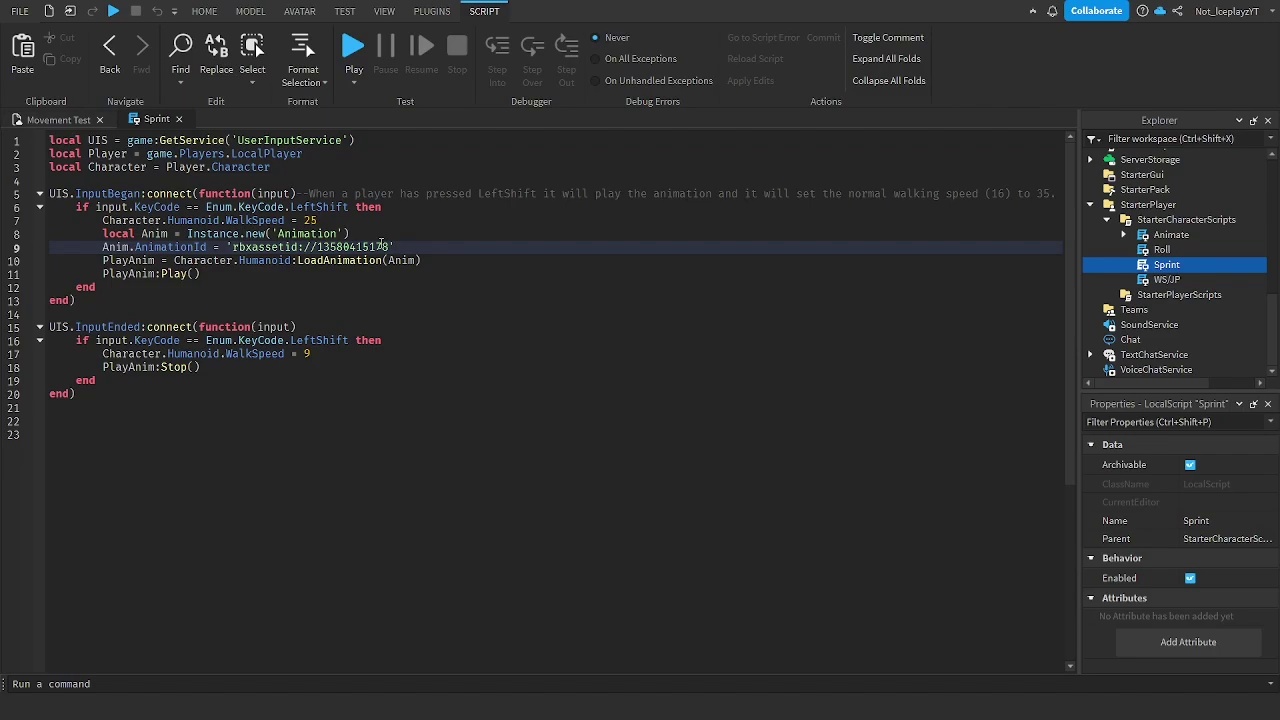
pyautogui.doubleClick(381, 246)
pyautogui.click(393, 257)
pyautogui.moveTo(394, 249); pyautogui.dragTo(341, 250)
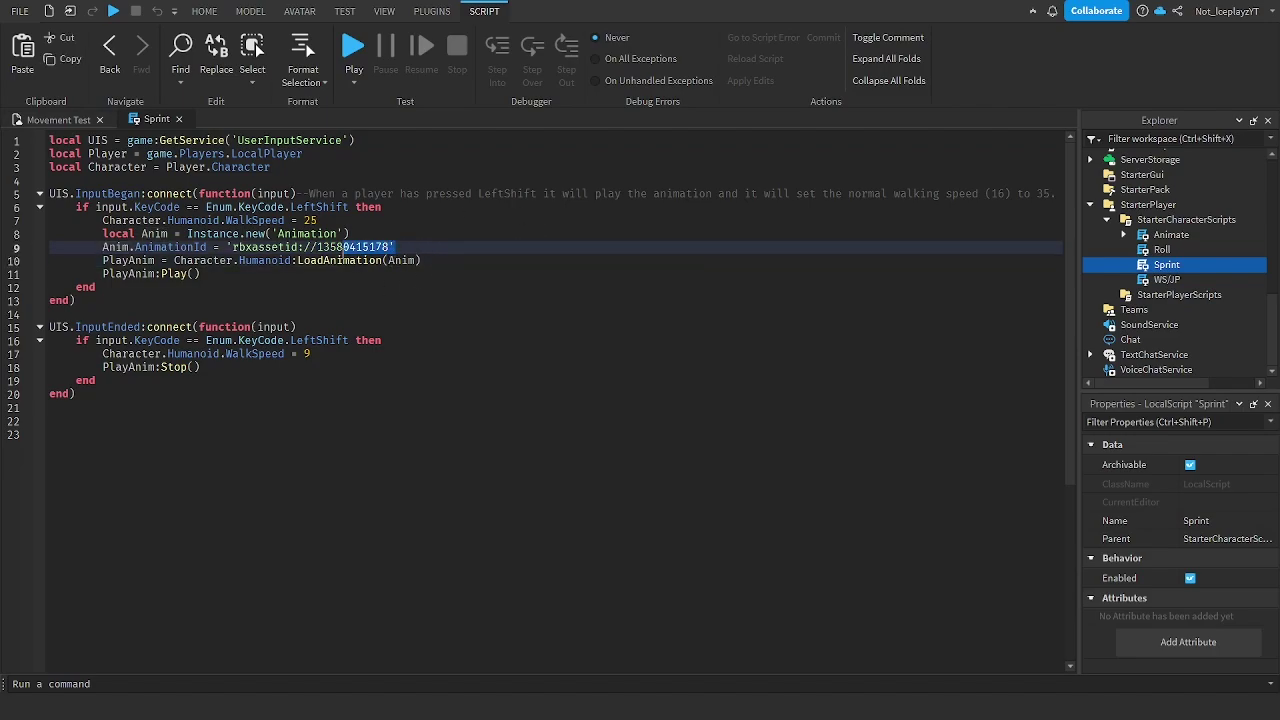
pyautogui.click(540, 251)
# - Open the Roll script in StarterCharacterScripts, examine its AnimationId line, and close the script
pyautogui.doubleClick(1161, 249)
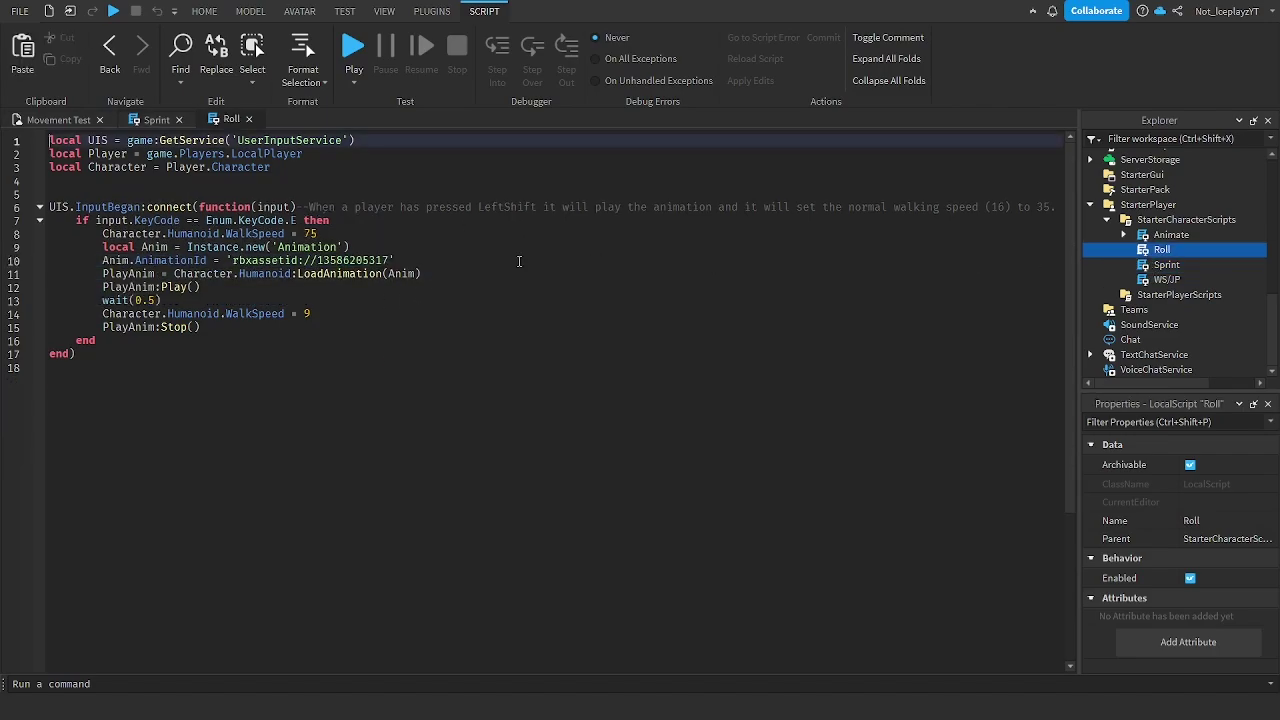
pyautogui.click(377, 260)
pyautogui.click(249, 119)
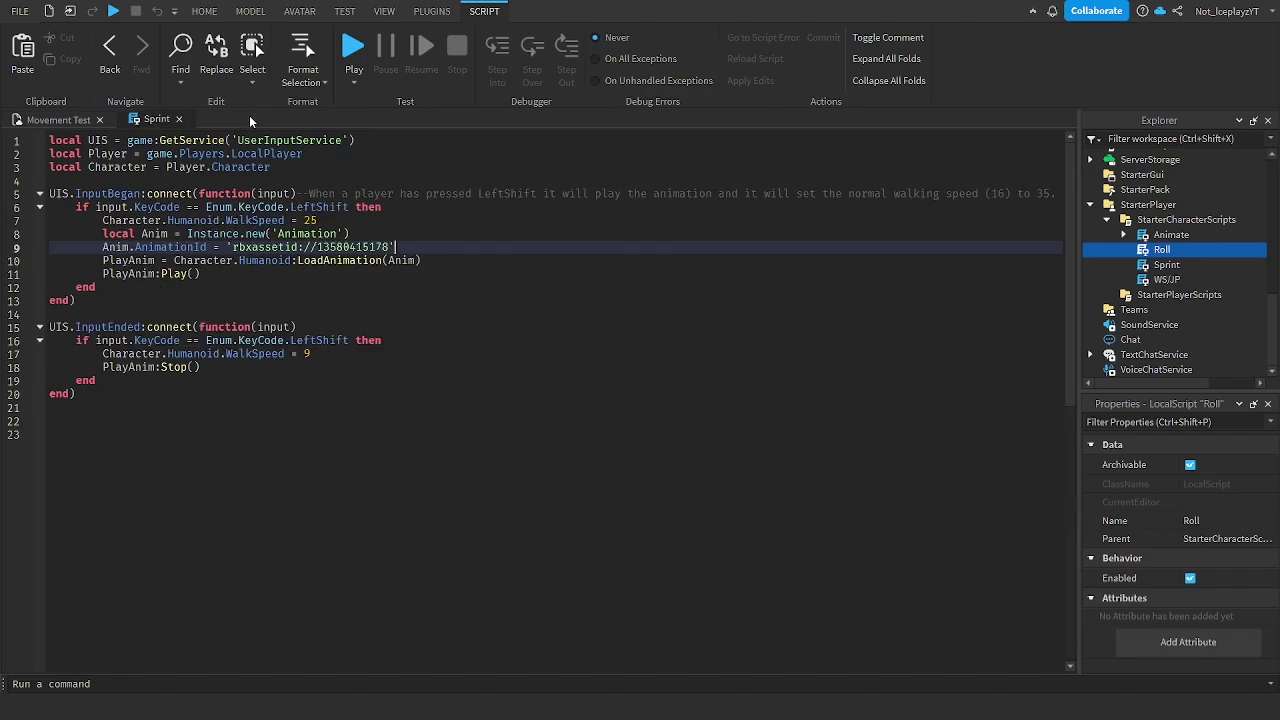
# - Close the Sprint script and playtest the place, walking the character around the dummy and jumping to check the custom animations
pyautogui.click(179, 119)
pyautogui.click(692, 158)
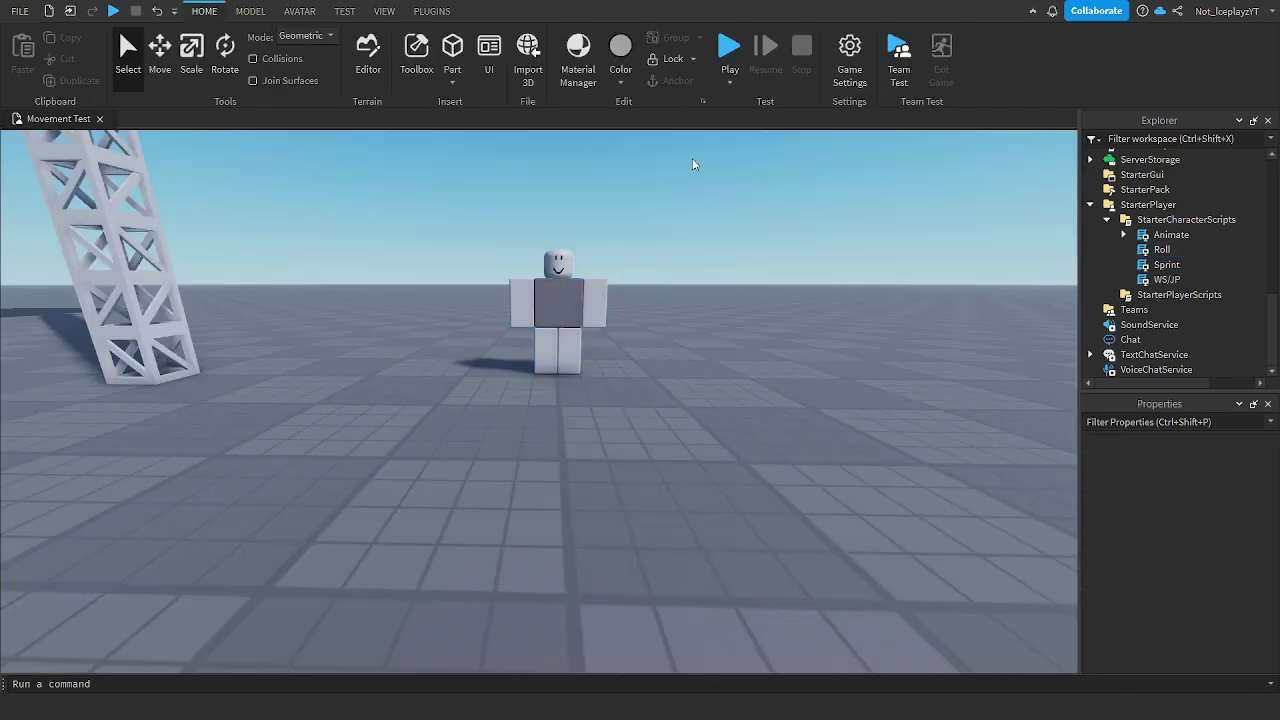
pyautogui.press('w')
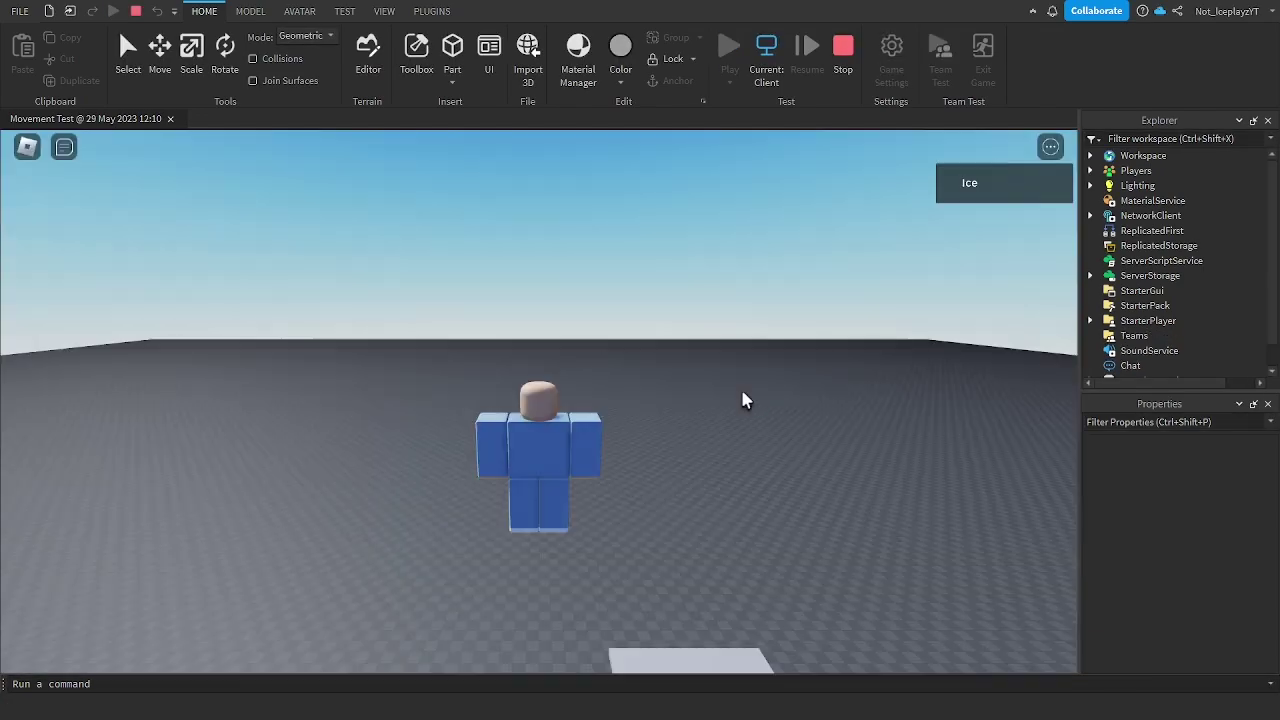
pyautogui.press('a')
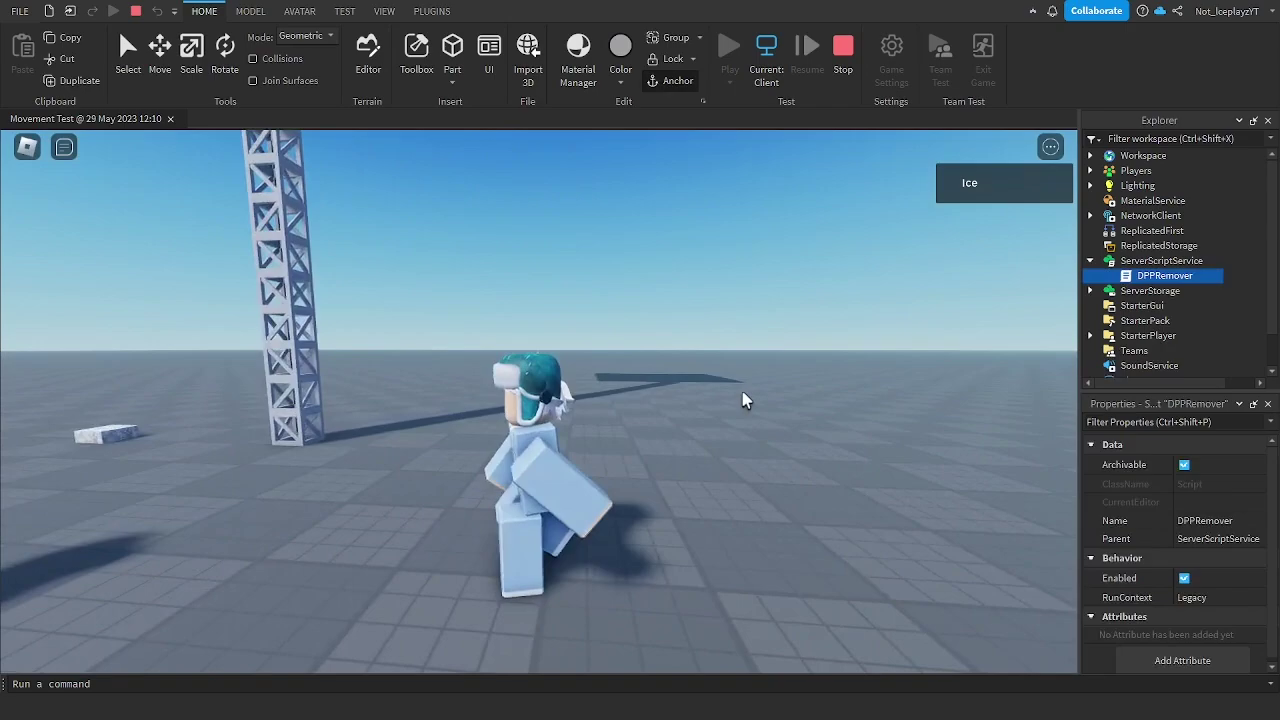
pyautogui.press('d')
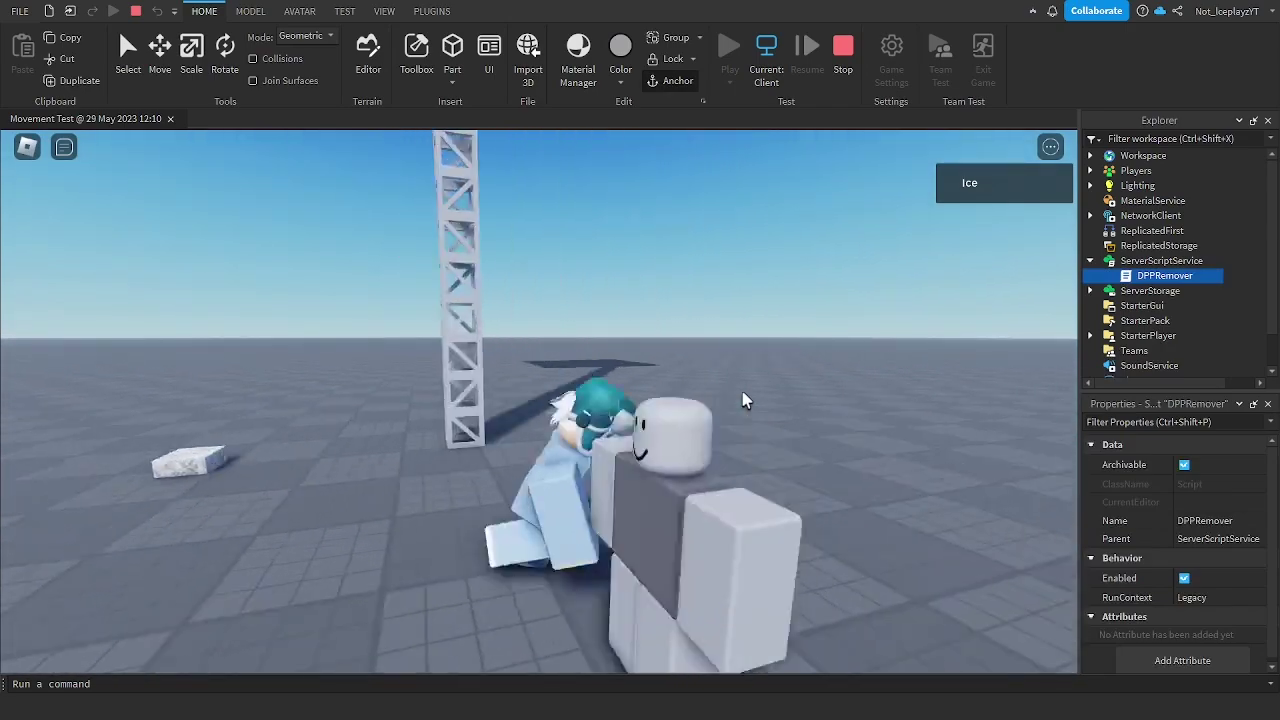
pyautogui.press('a')
pyautogui.press('space')
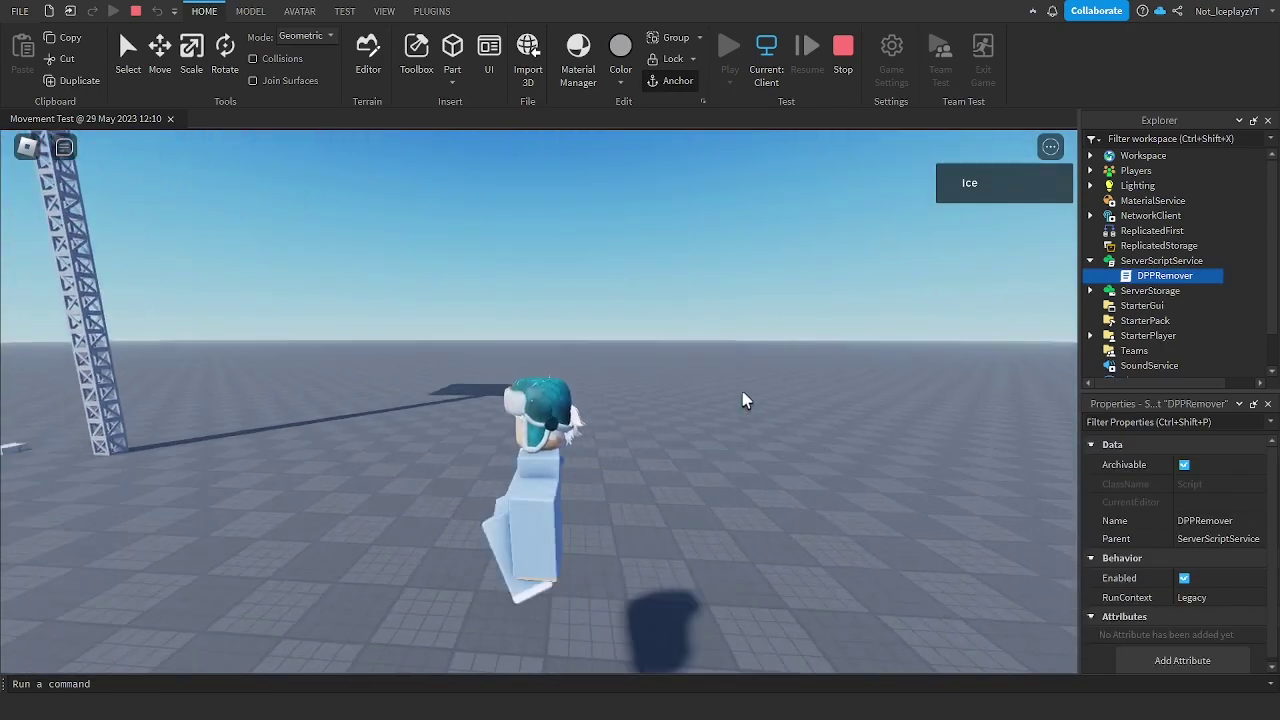
# - Move the character in several directions toward the truss and marble block, testing the run, roll and jump animations
pyautogui.press('d')
pyautogui.press('s')
pyautogui.press('a')
pyautogui.press('w')
pyautogui.press('a')
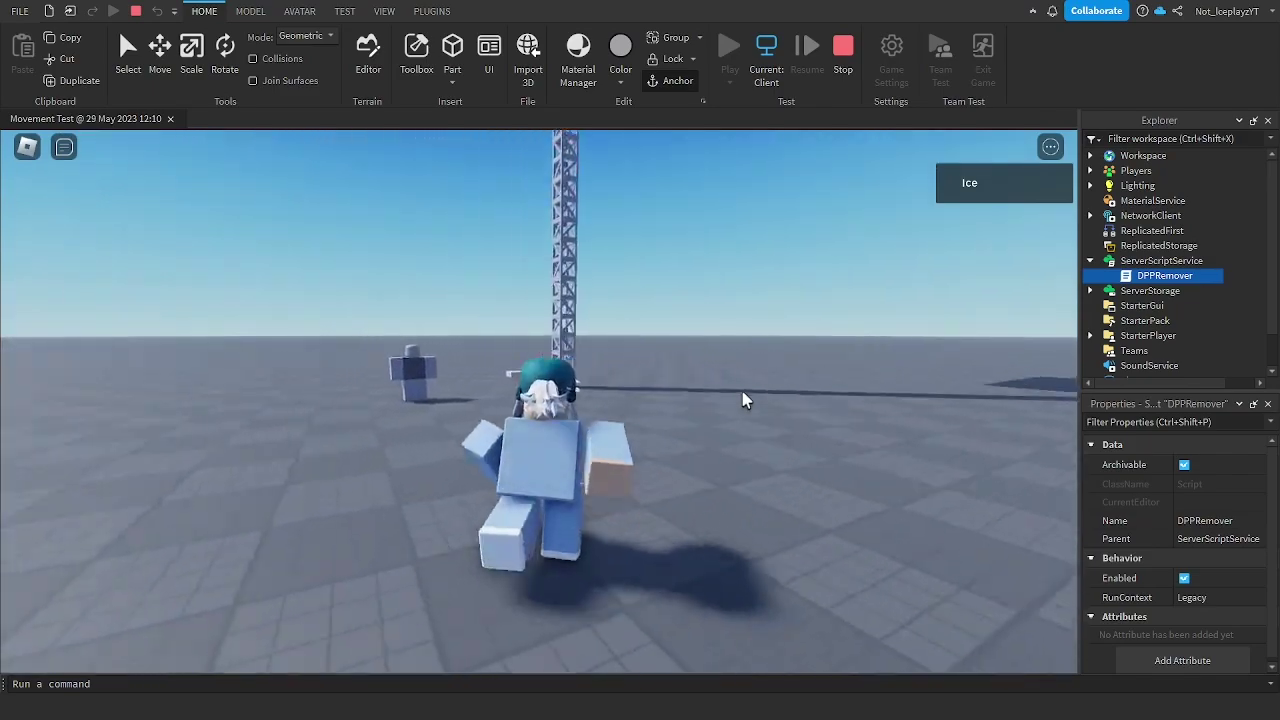
pyautogui.press('d')
pyautogui.press('a')
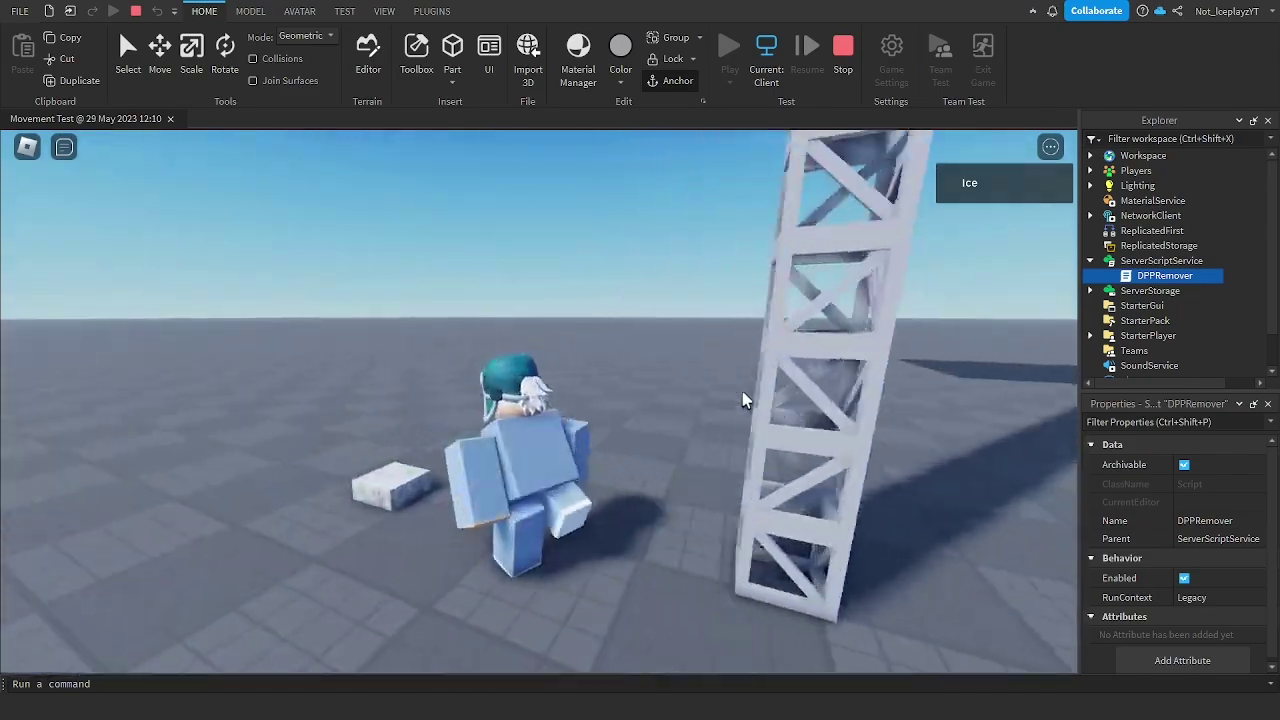
pyautogui.press('s')
pyautogui.press('c')
pyautogui.press('space')
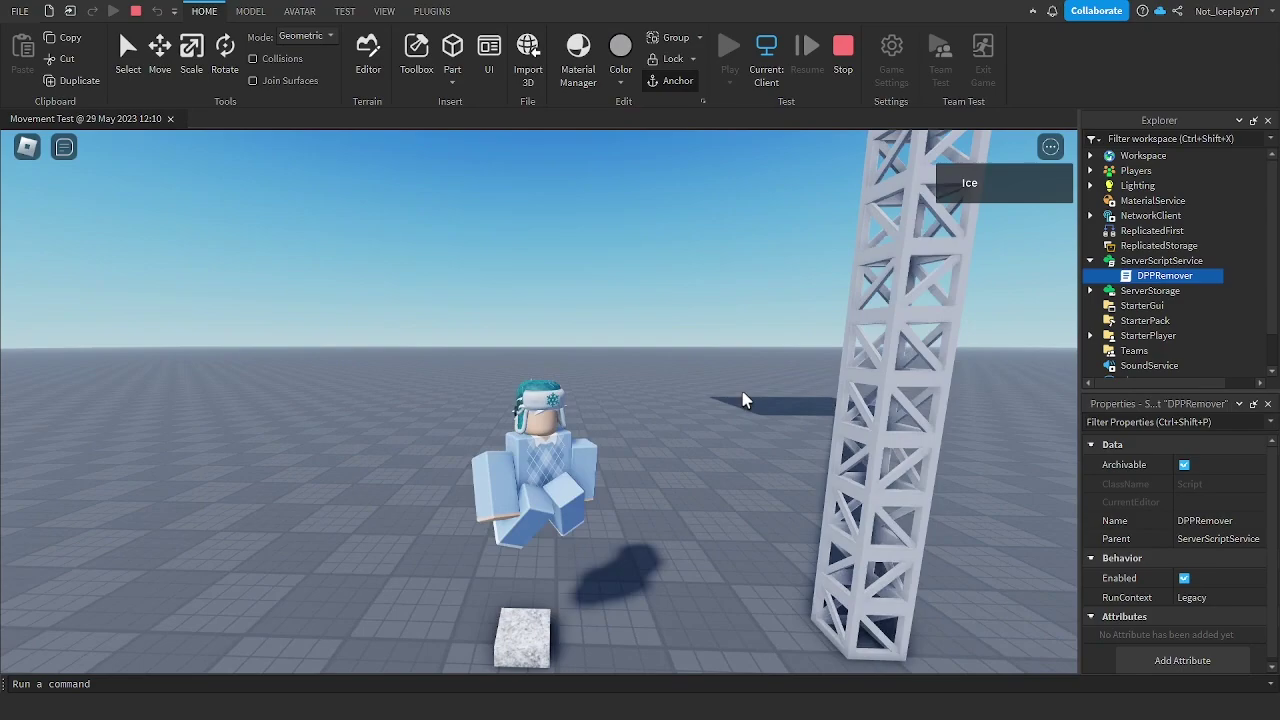
# - Climb the truss with the character and jump off it to check the climb animation
pyautogui.press('d')
pyautogui.press('w')
pyautogui.press('w')
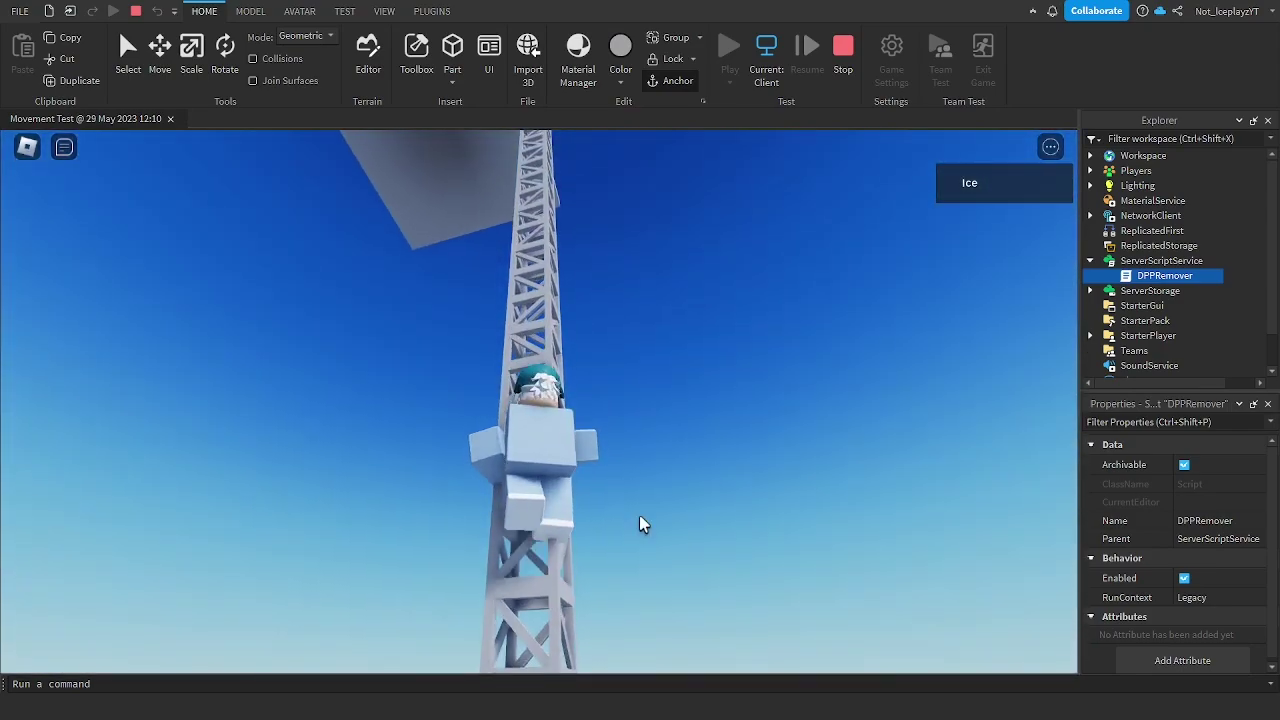
pyautogui.moveTo(647, 501); pyautogui.dragTo(647, 501, button='right')
pyautogui.press('space')
pyautogui.press('s')
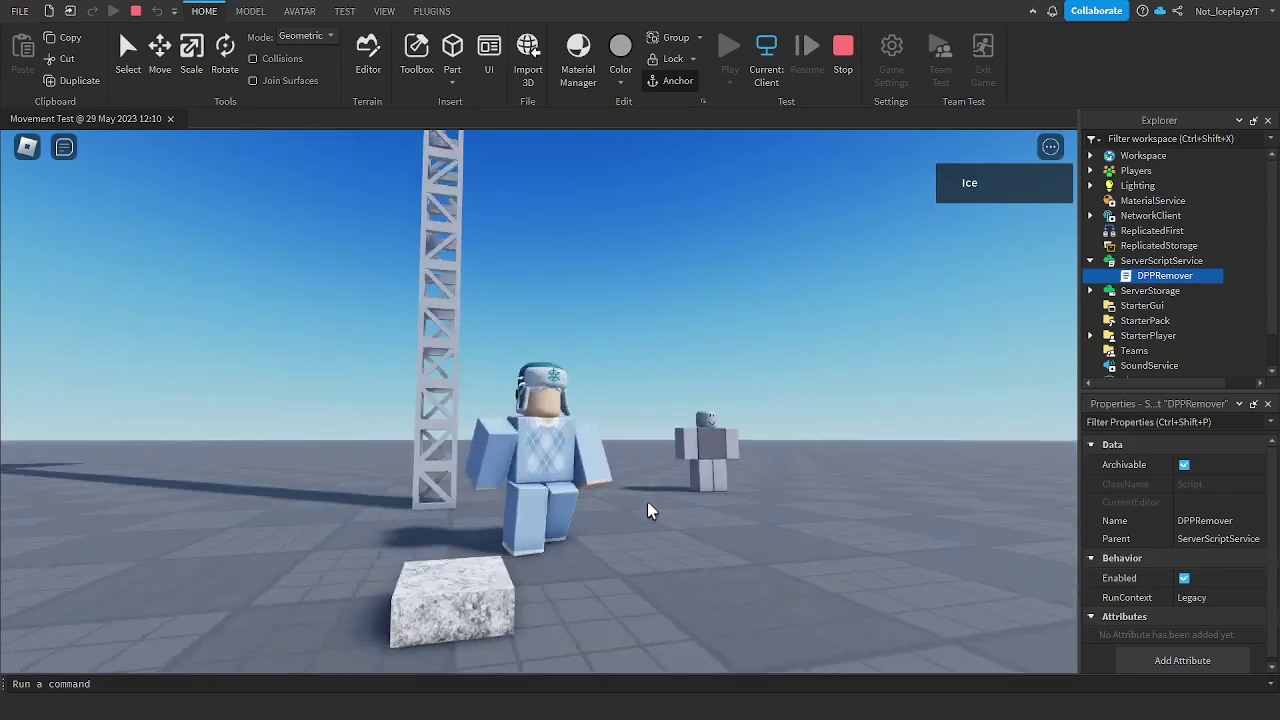
# - Test the jump and walk animations on open ground, viewing the character from the front and side
pyautogui.press('space')
pyautogui.press('a')
pyautogui.press('d')
pyautogui.press('space')
pyautogui.press('s')
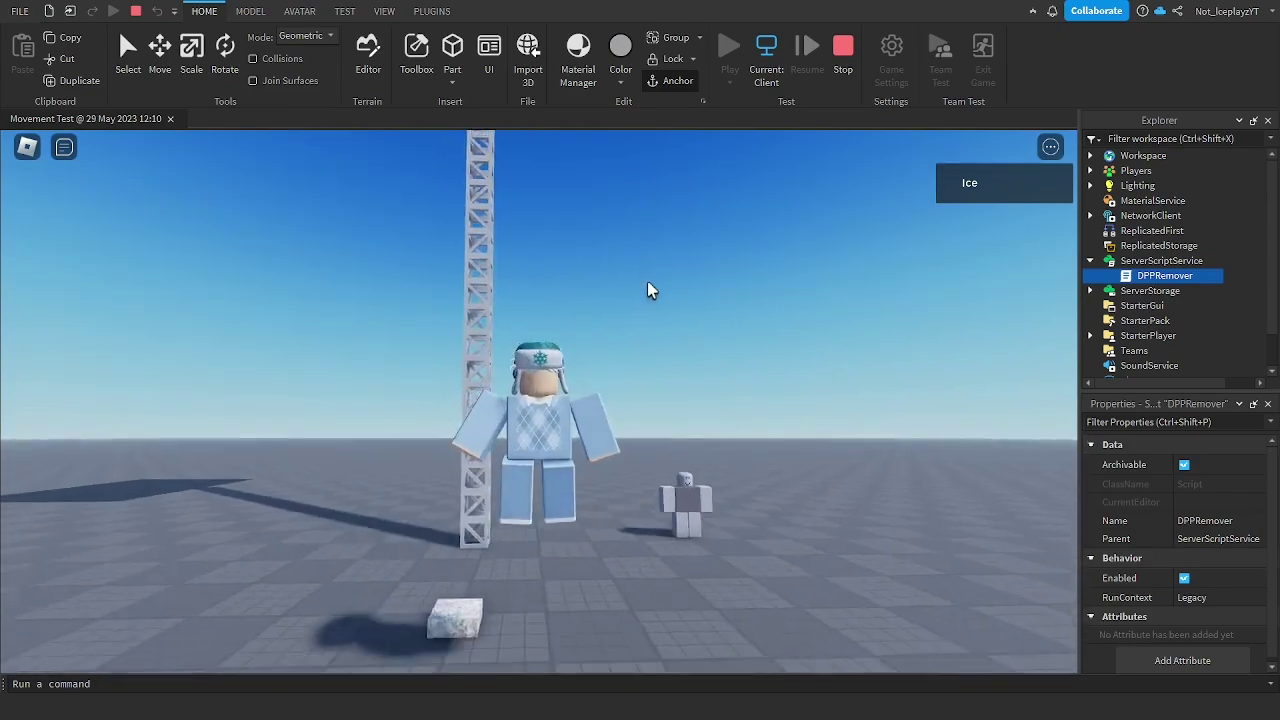
pyautogui.moveTo(647, 281); pyautogui.dragTo(647, 281, button='right')
pyautogui.press('s')
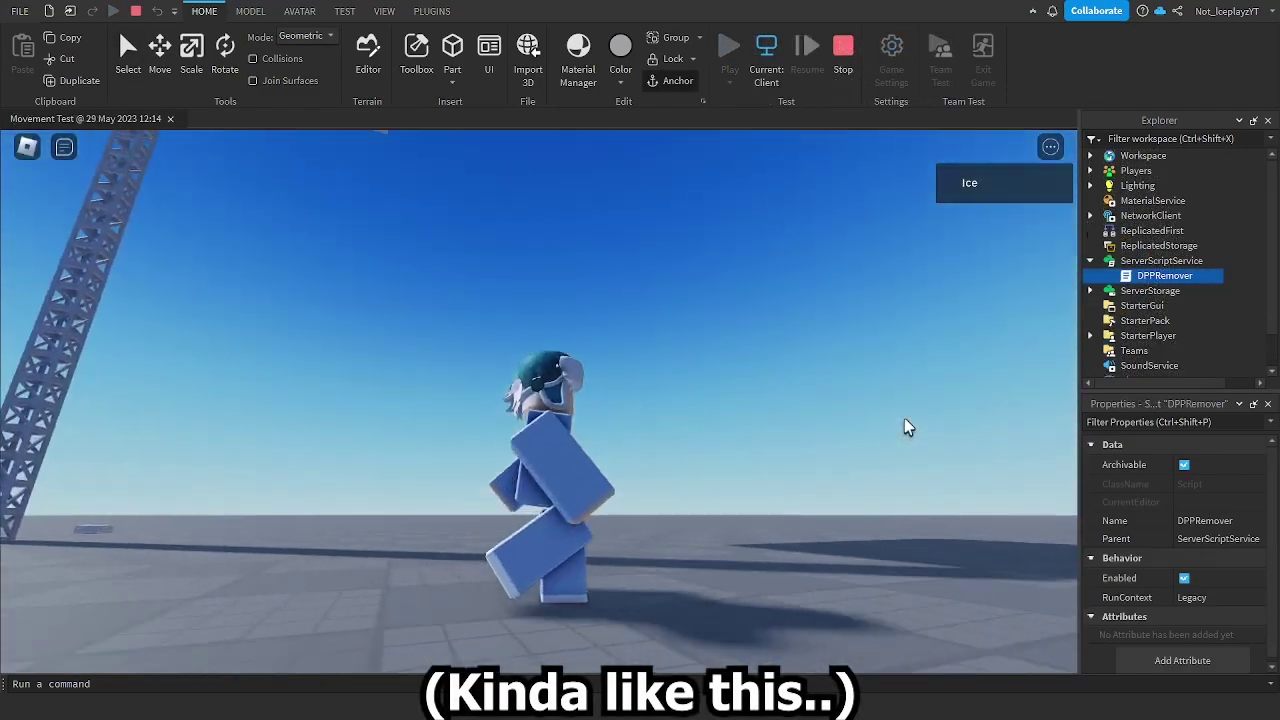
pyautogui.moveTo(904, 418); pyautogui.dragTo(880, 431, button='right')
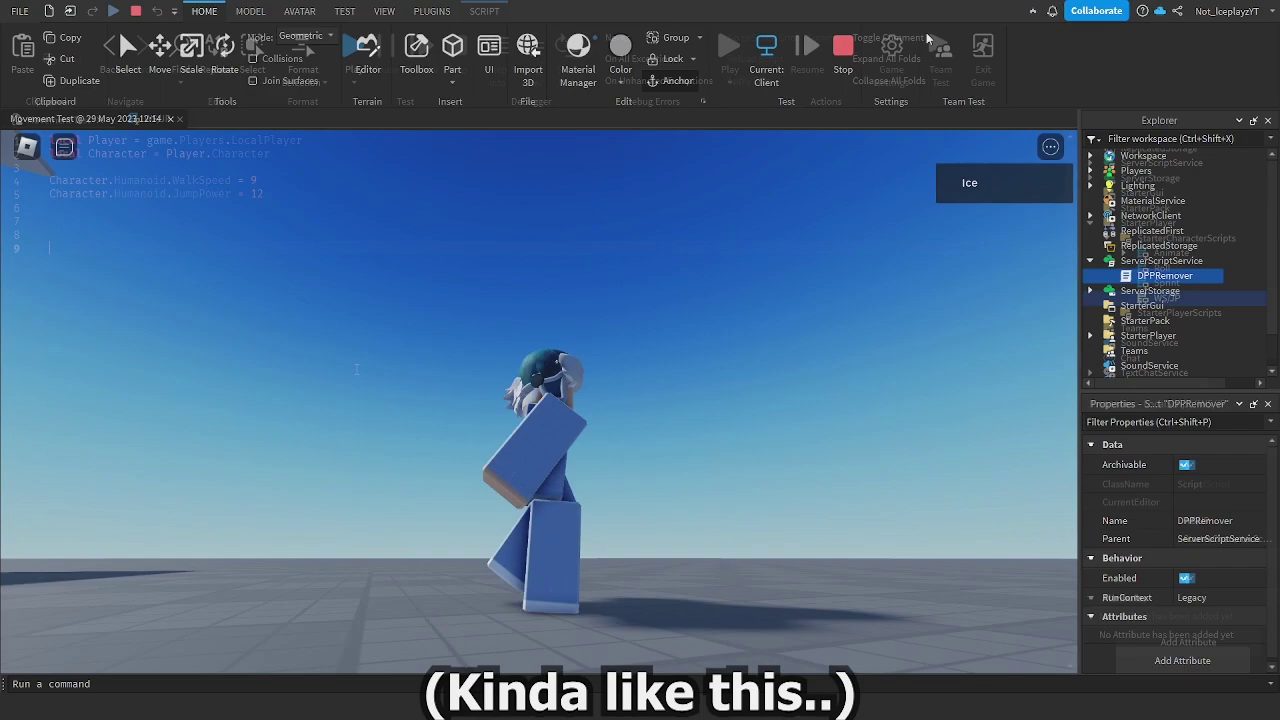
# - Open the WS/JP script in StarterCharacterScripts and examine its Player and Character variables and the WalkSpeed and JumpPower values
pyautogui.moveTo(75, 141); pyautogui.dragTo(350, 154)
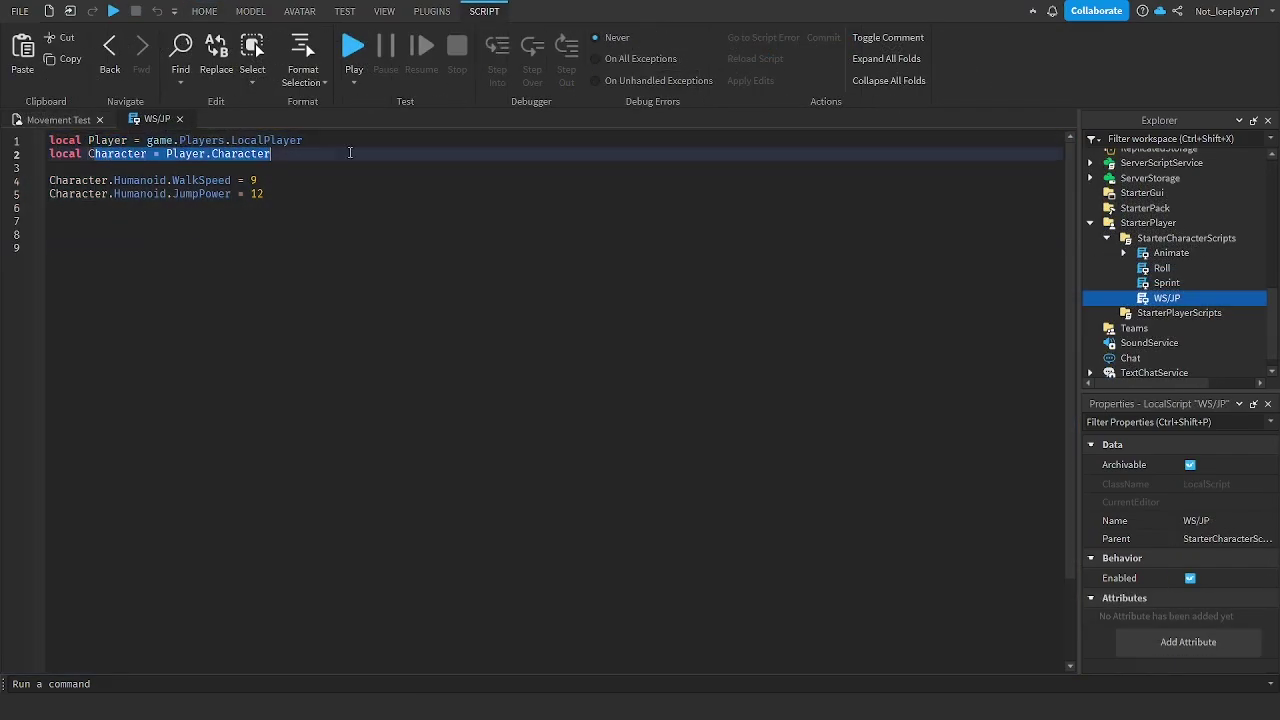
pyautogui.click(362, 154)
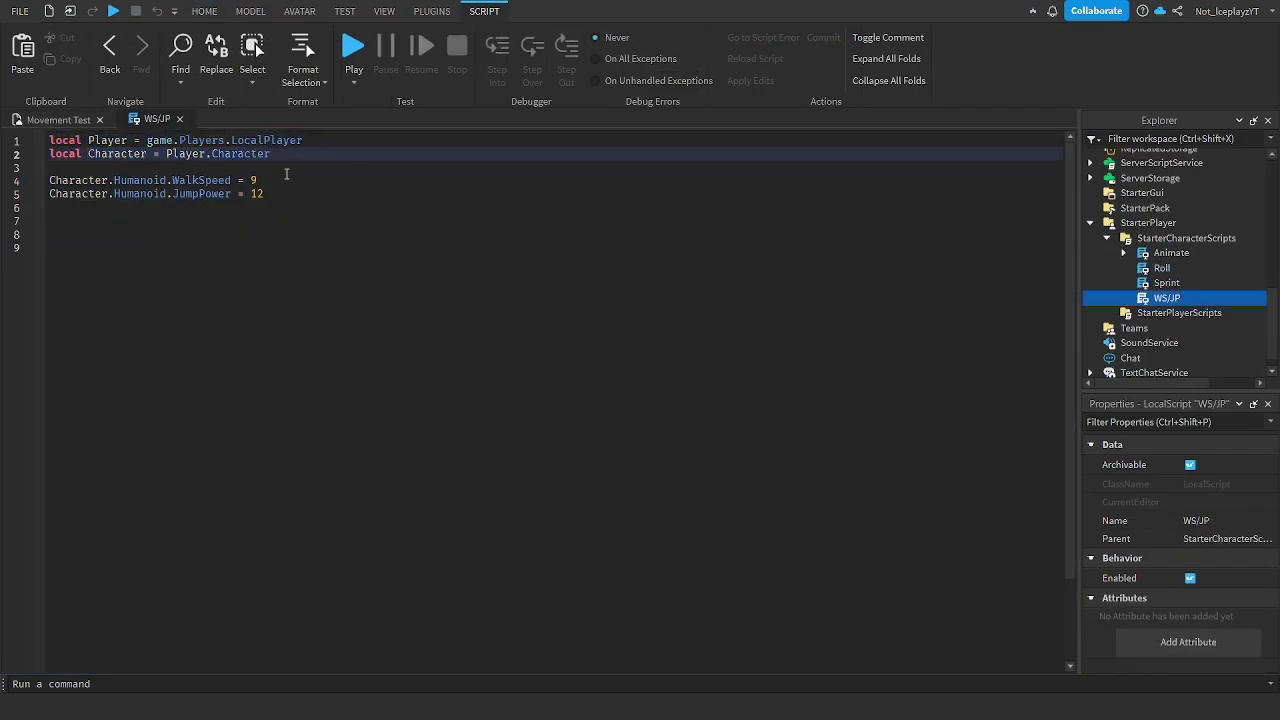
pyautogui.click(282, 169)
pyautogui.doubleClick(286, 180)
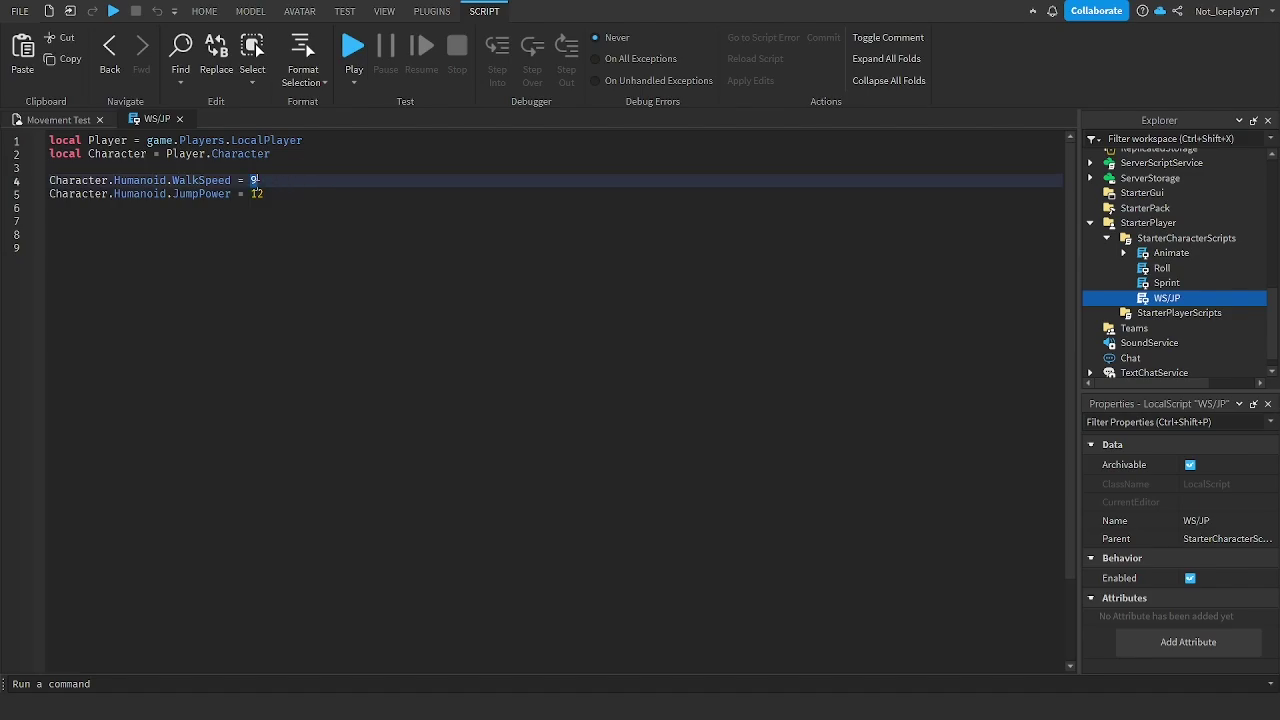
pyautogui.doubleClick(283, 193)
pyautogui.click(297, 222)
pyautogui.click(291, 178)
pyautogui.click(288, 167)
pyautogui.click(264, 182)
pyautogui.click(287, 193)
pyautogui.moveTo(287, 193); pyautogui.dragTo(251, 196)
pyautogui.click(300, 195)
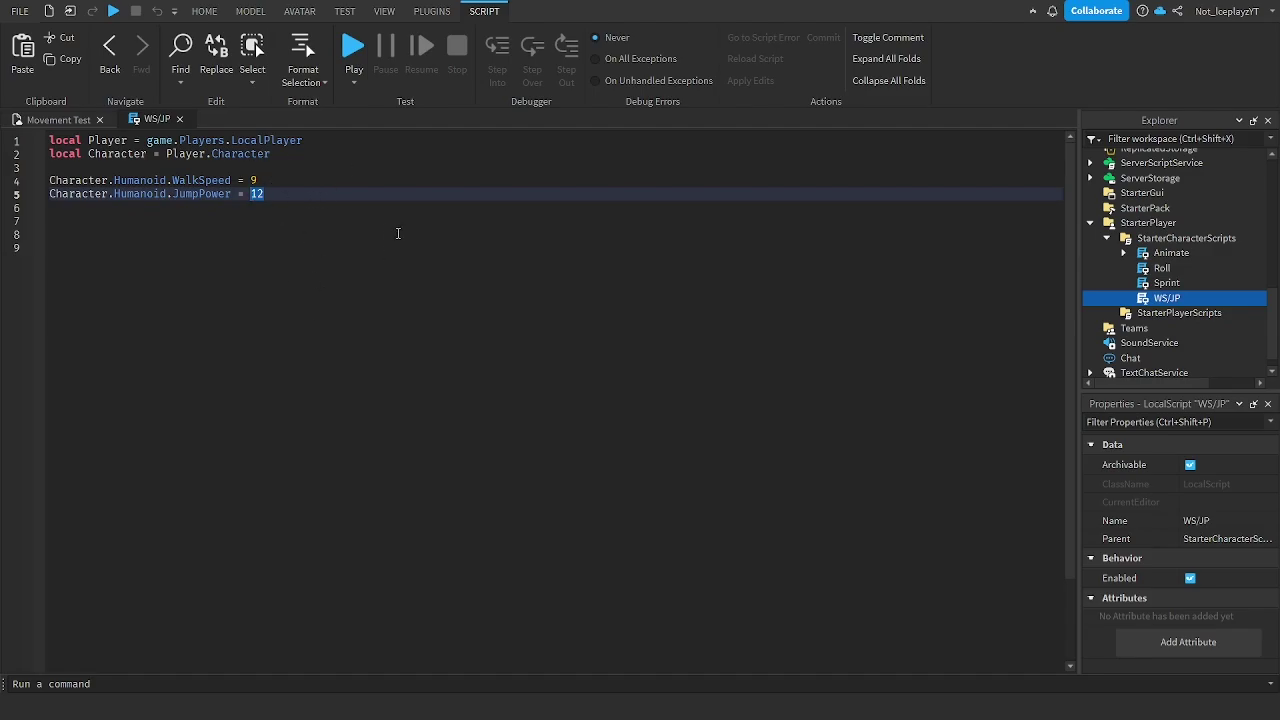
# - Recheck the WalkSpeed value in the WS/JP script, close the script and clear the selection
pyautogui.click(265, 166)
pyautogui.moveTo(265, 181); pyautogui.dragTo(254, 183)
pyautogui.click(297, 183)
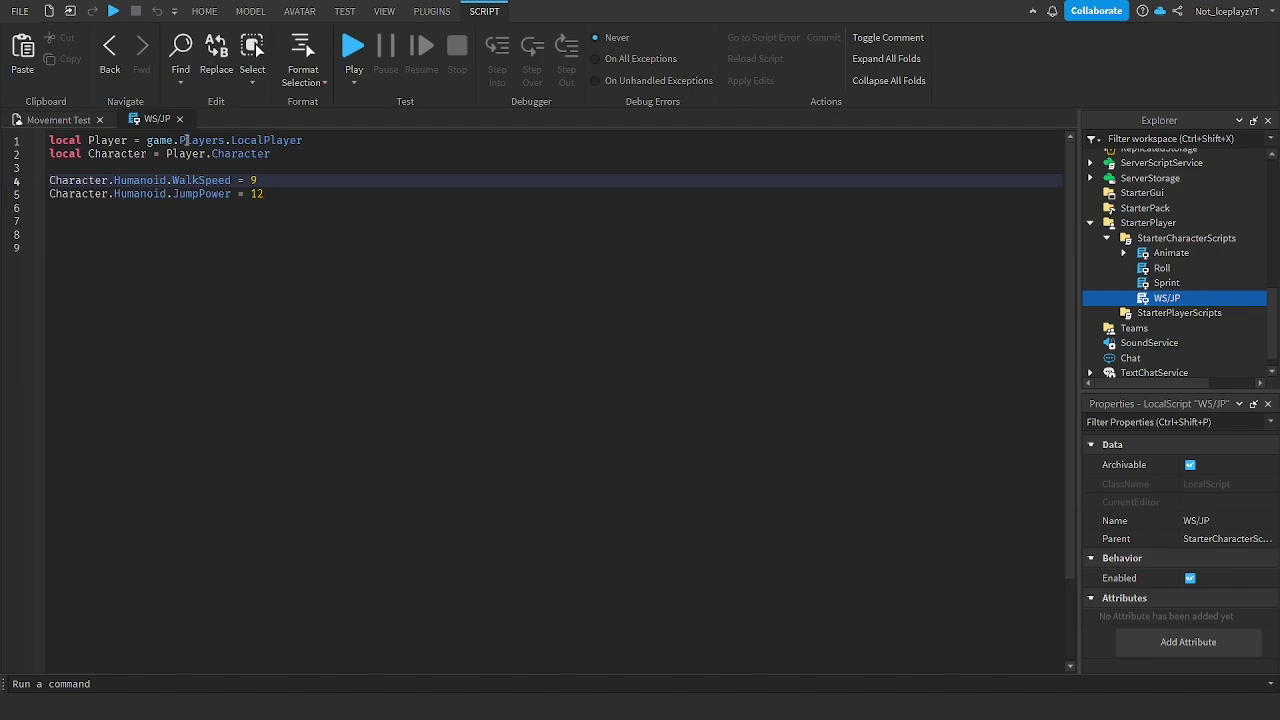
pyautogui.click(179, 119)
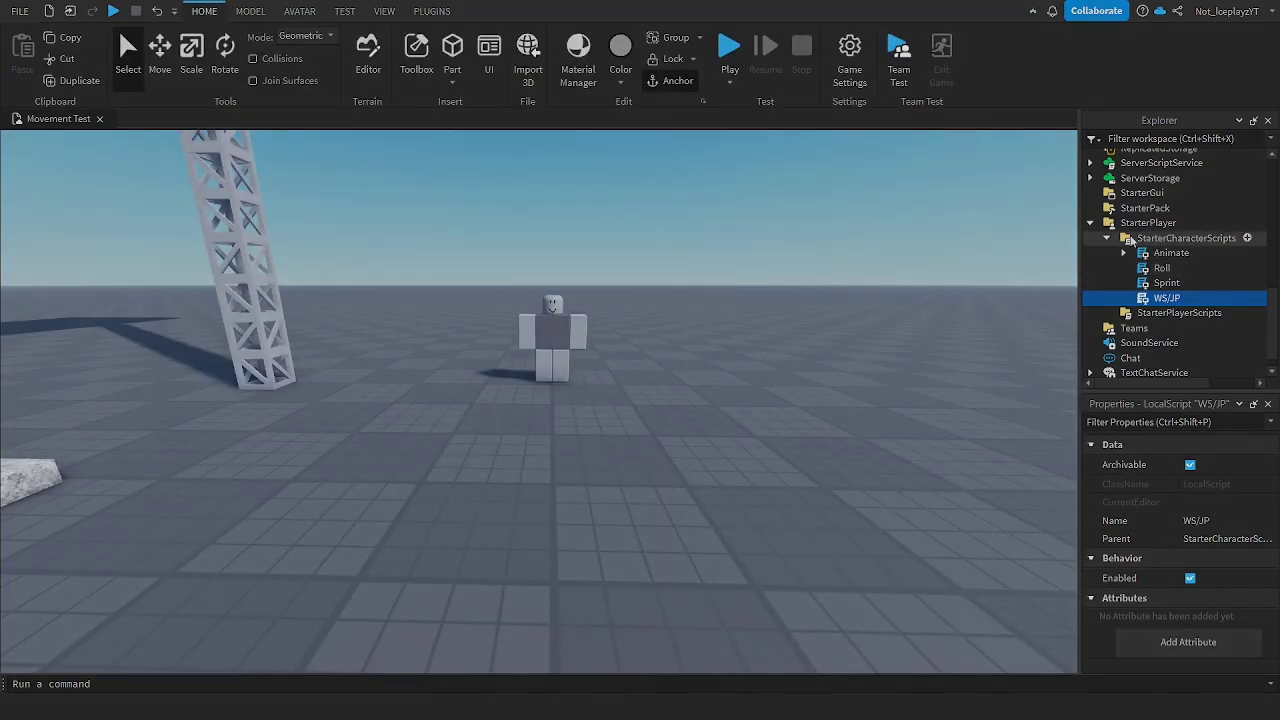
pyautogui.click(788, 342)
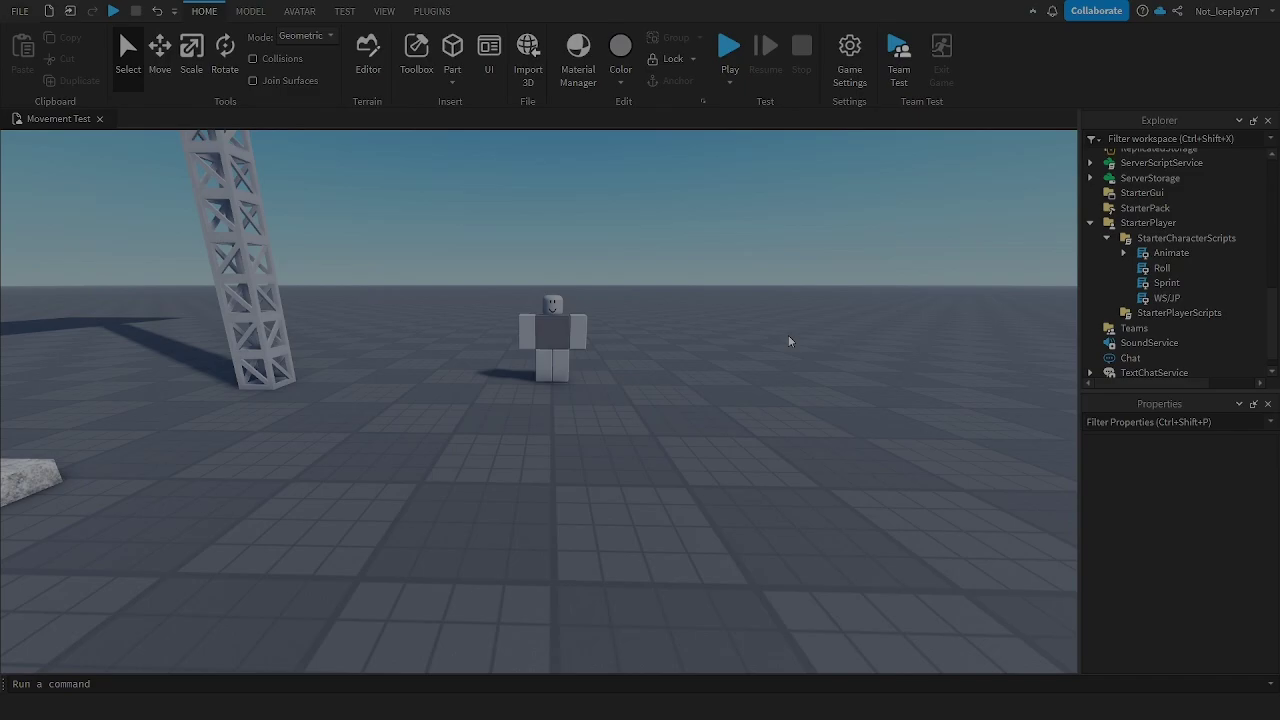